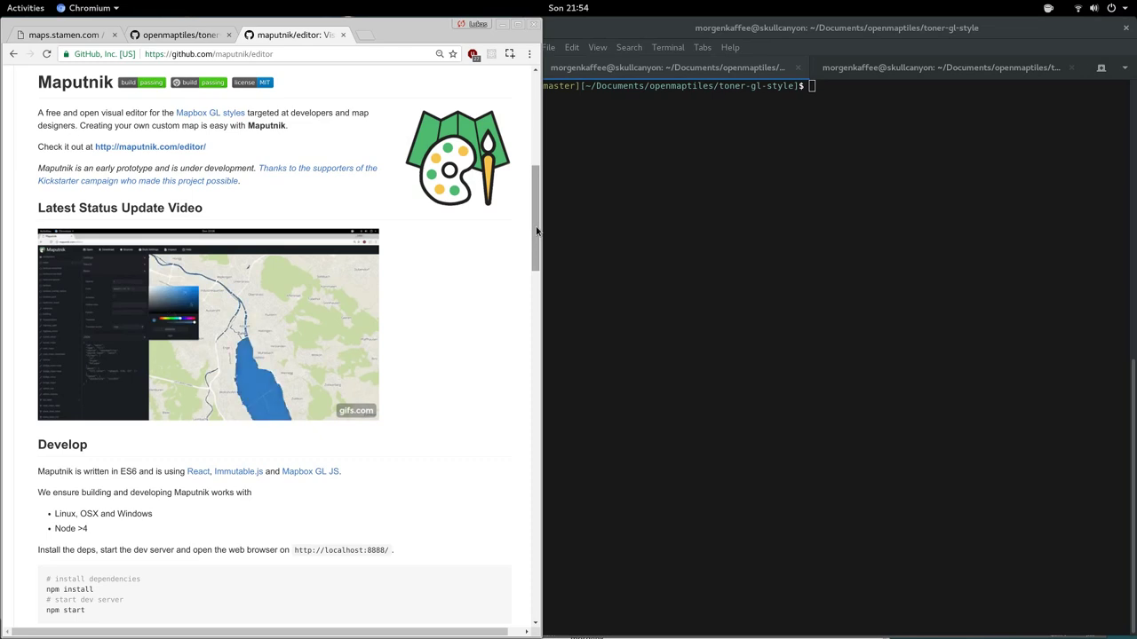
# - Visit maputnik.com in a new tab, glance at the open-style options, then close the page
pyautogui.hotkey('ctrl', 't')
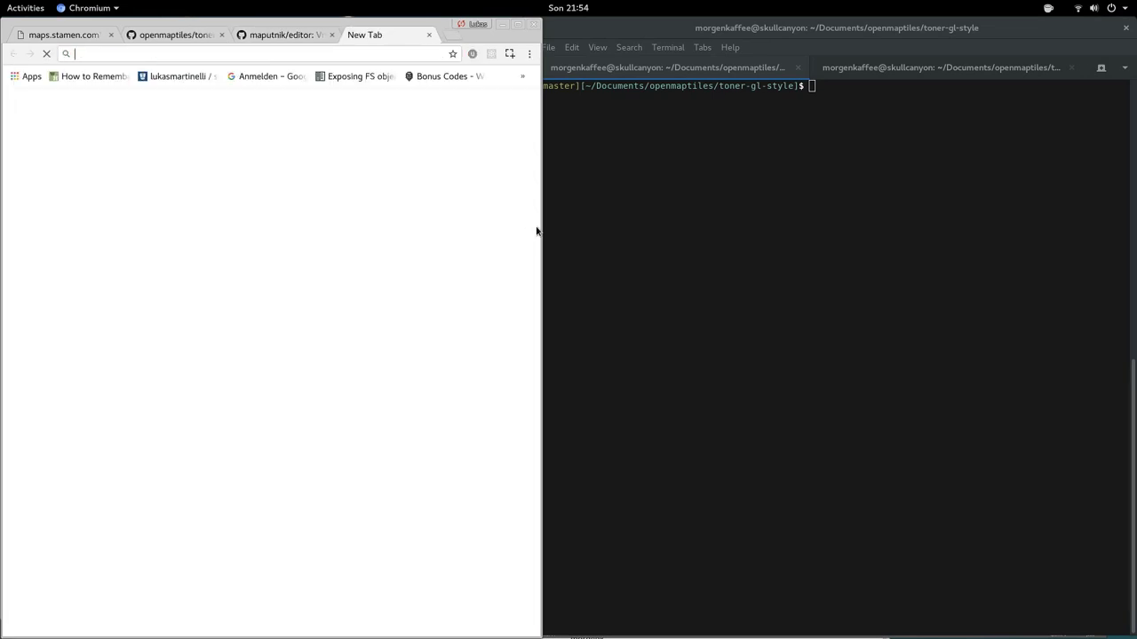
pyautogui.write('maput')
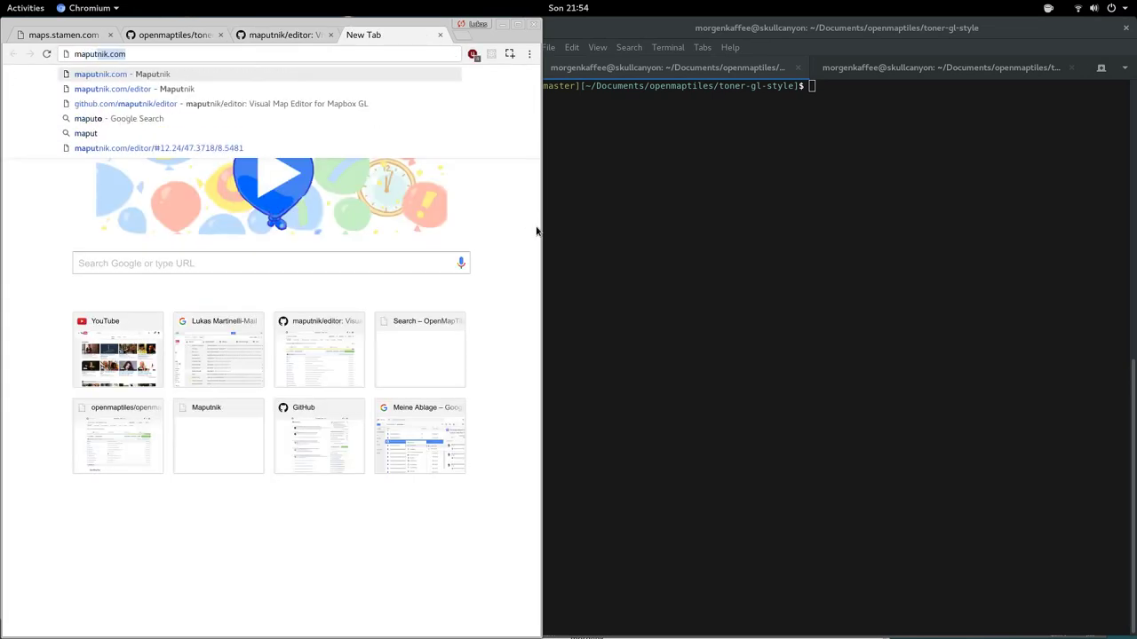
pyautogui.press('Return')
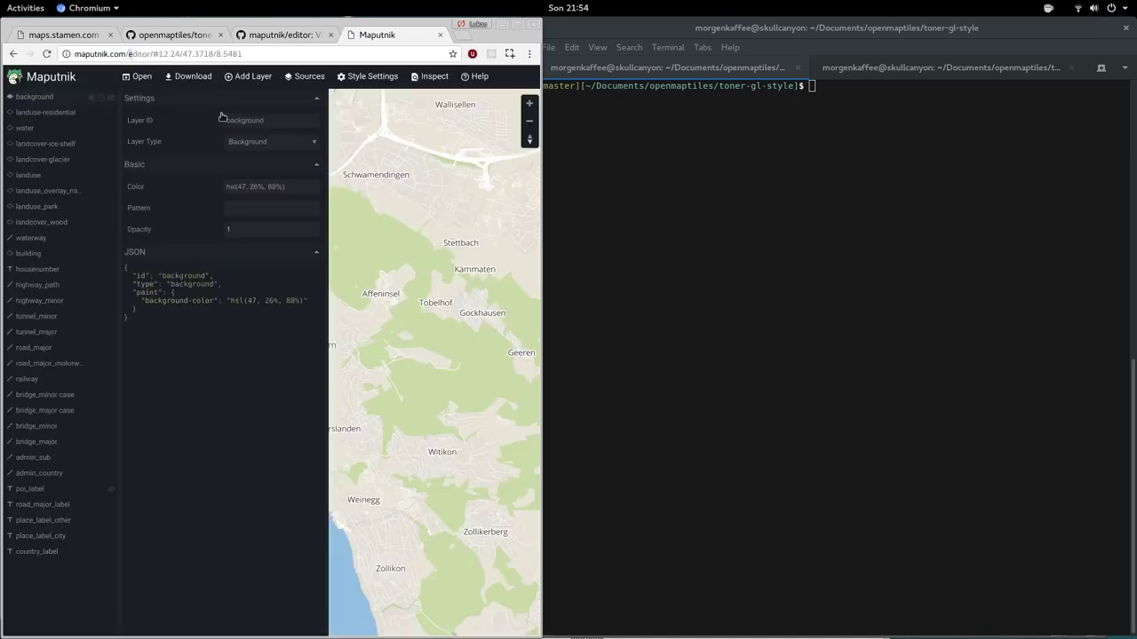
pyautogui.click(138, 77)
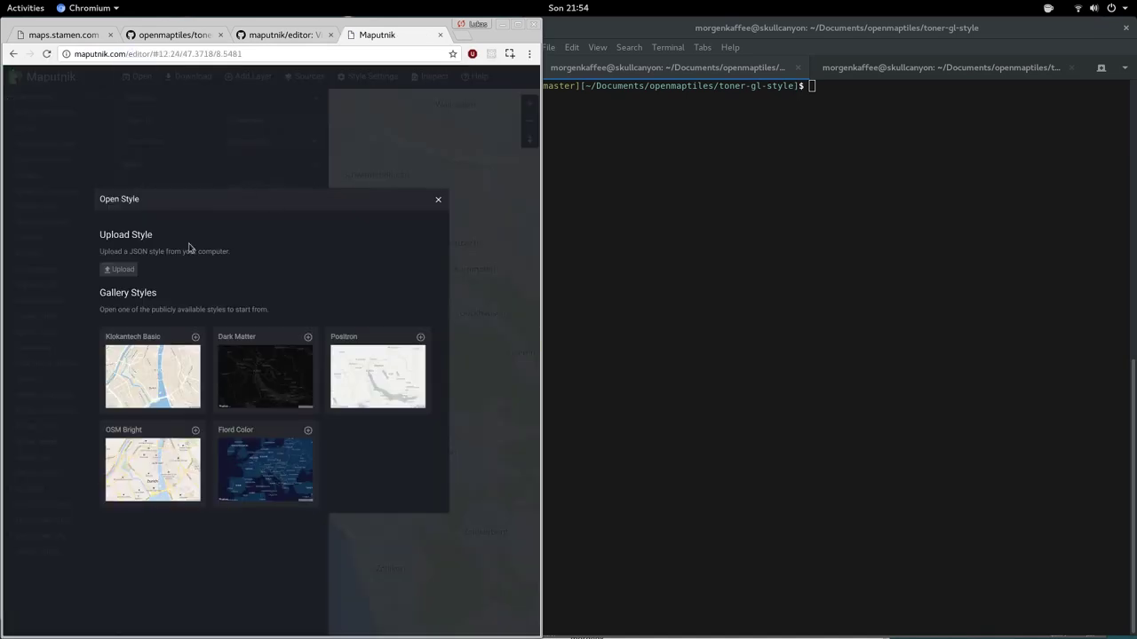
pyautogui.click(436, 202)
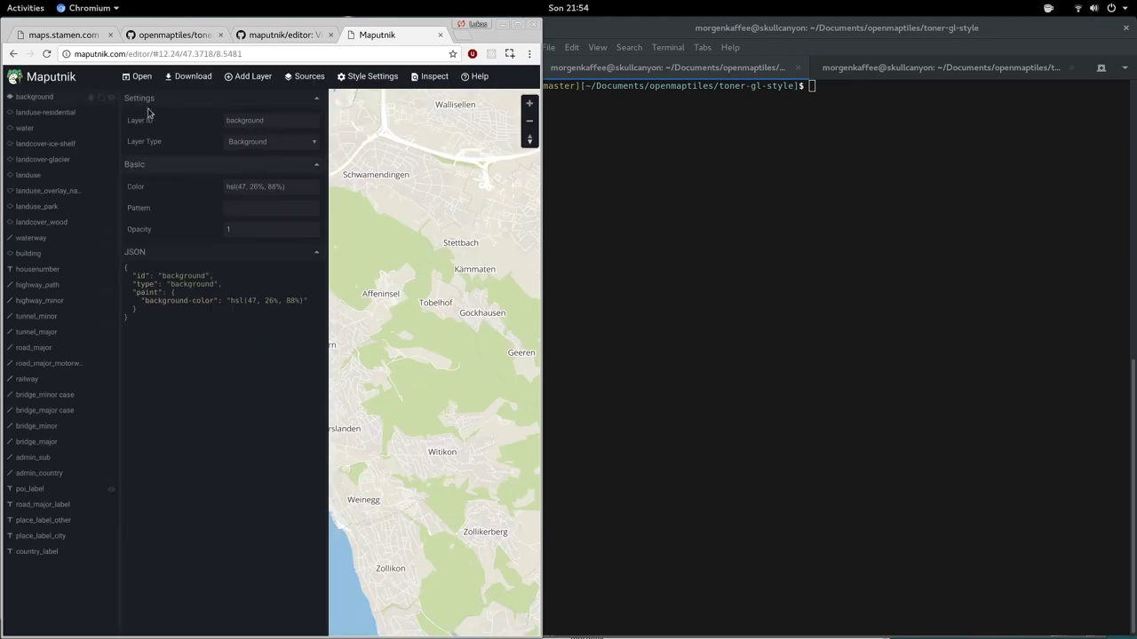
pyautogui.click(441, 35)
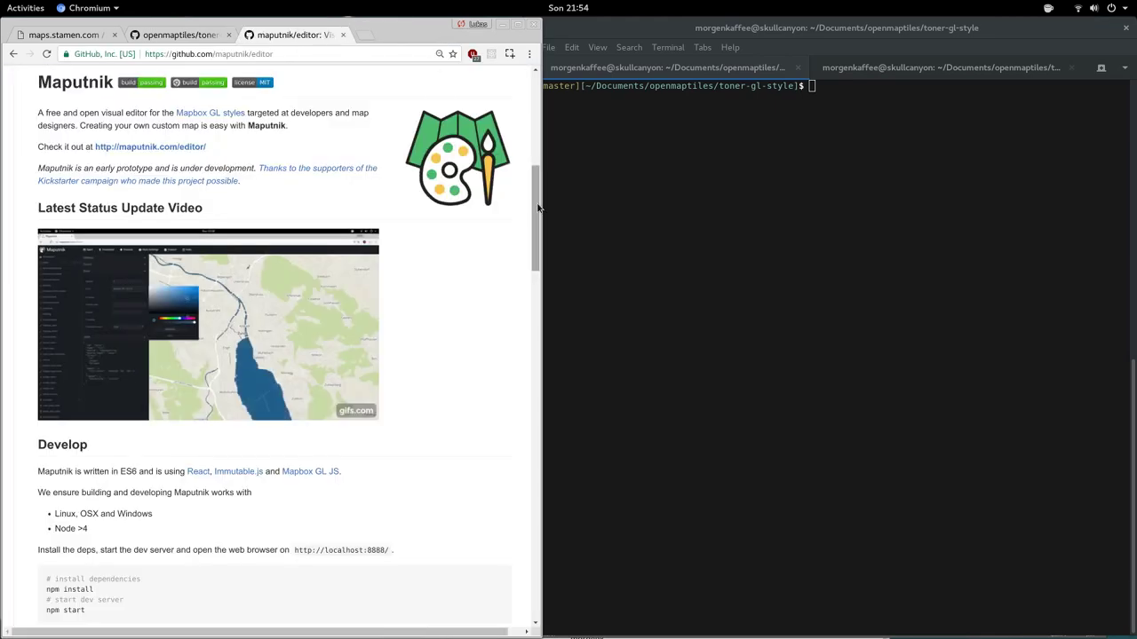
# - Copy the v0.3.1 maputnik_linux download link from the GitHub releases page
pyautogui.scroll(6, 537, 206)
pyautogui.click(278, 197)
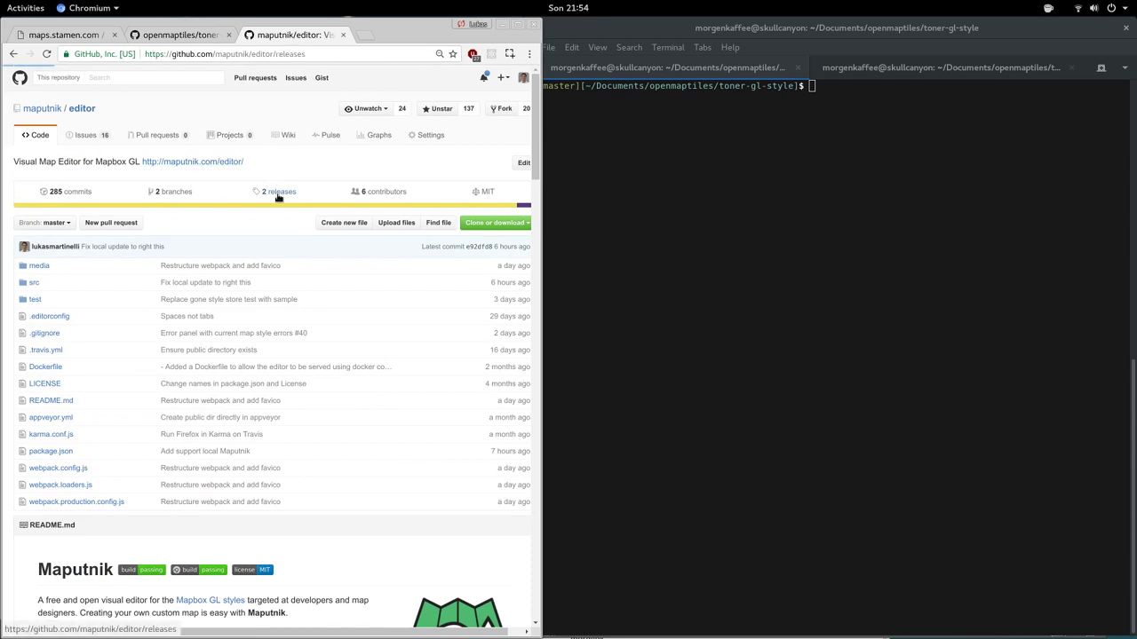
pyautogui.scroll(-6, 525, 195)
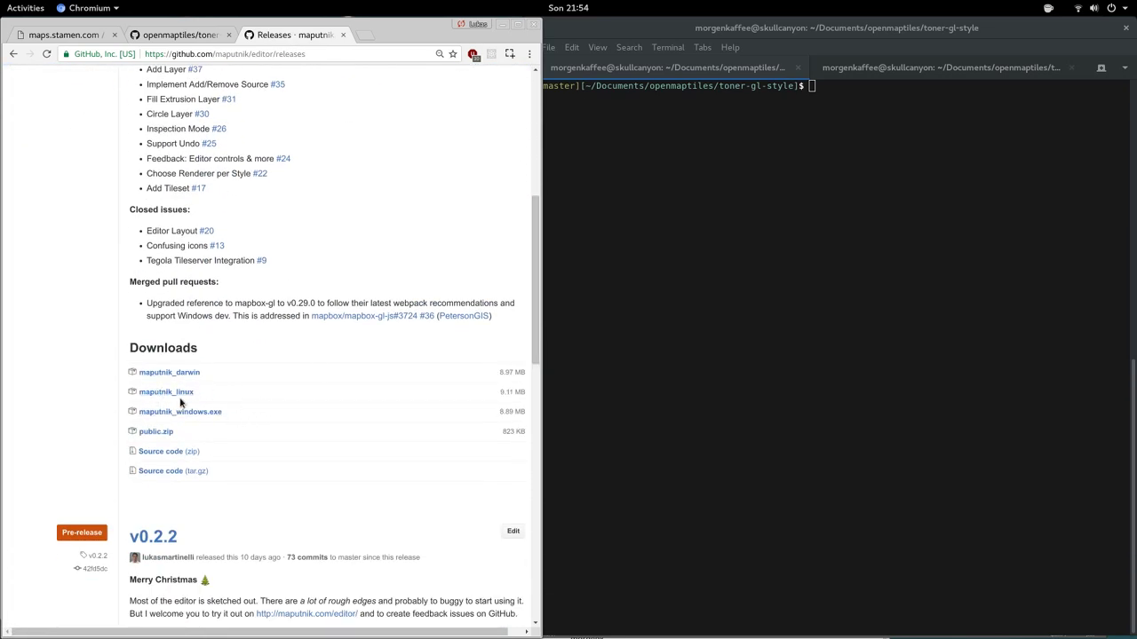
pyautogui.rightClick(179, 393)
pyautogui.click(278, 471)
# - Download maputnik_linux into toner-gl-style with wget and the copied URL
pyautogui.click(718, 336)
pyautogui.write('wget')
pyautogui.hotkey('ctrl', 'shift', 'v')
pyautogui.press('Return')
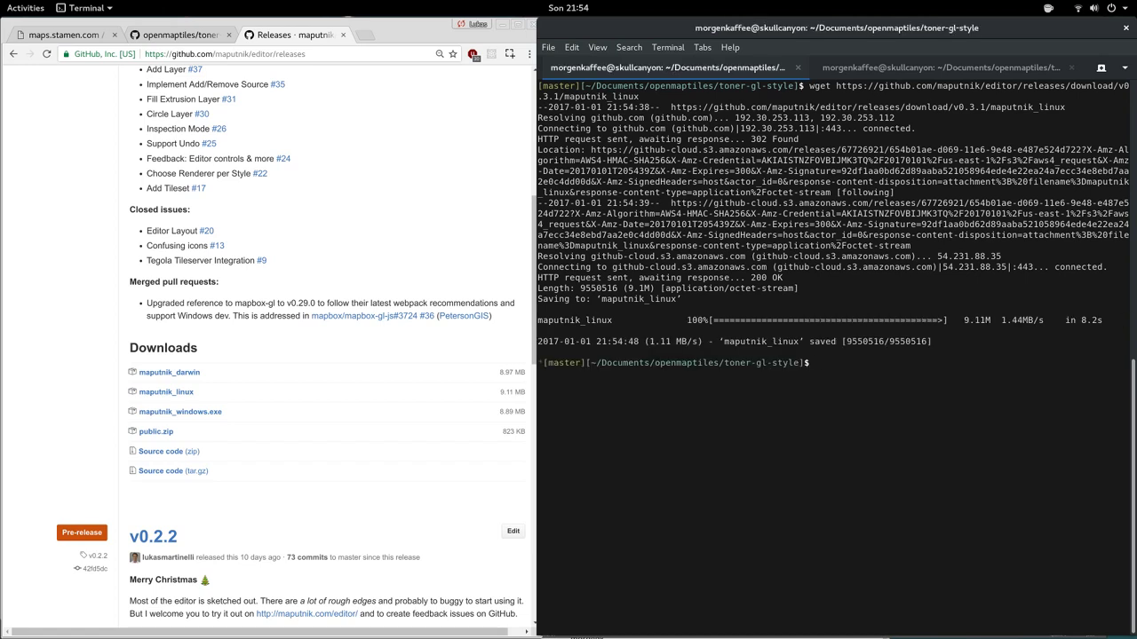
# - Make maputnik_linux executable with chmod +x and rename it to maputnik
pyautogui.write('chmod +x mapu')
pyautogui.press('Tab')
pyautogui.press('Return')
pyautogui.write('mv')
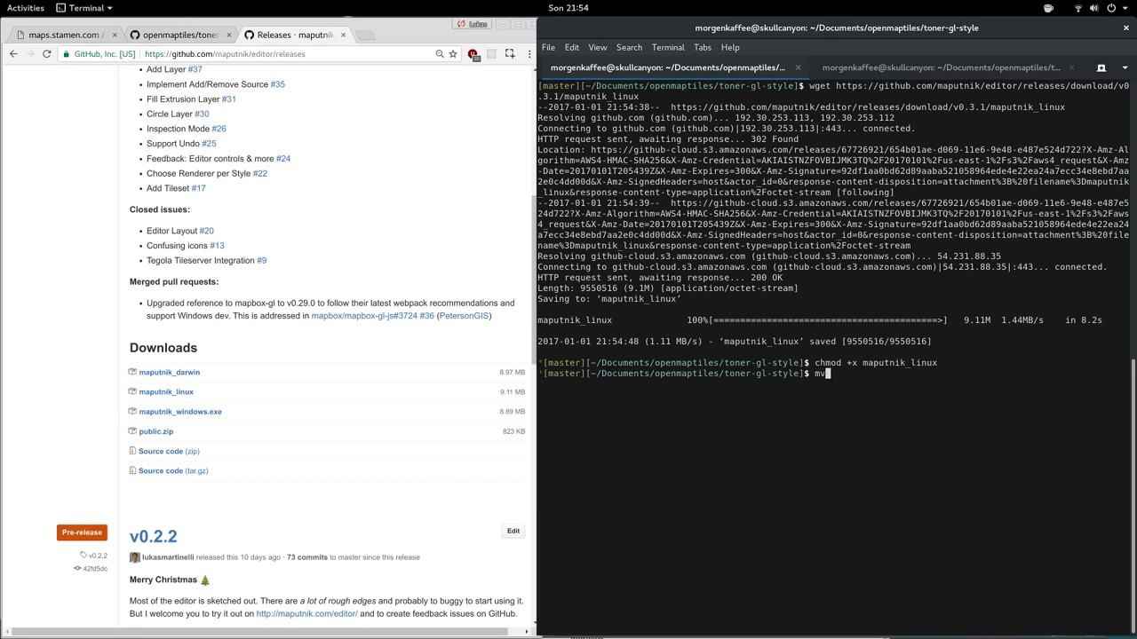
pyautogui.write(' mapu')
pyautogui.press('Tab')
pyautogui.write('maputnik')
pyautogui.press('Return')
# - Check that ./maputnik reports version 0.3.1 and list its --help options
pyautogui.write('./map')
pyautogui.press('Tab')
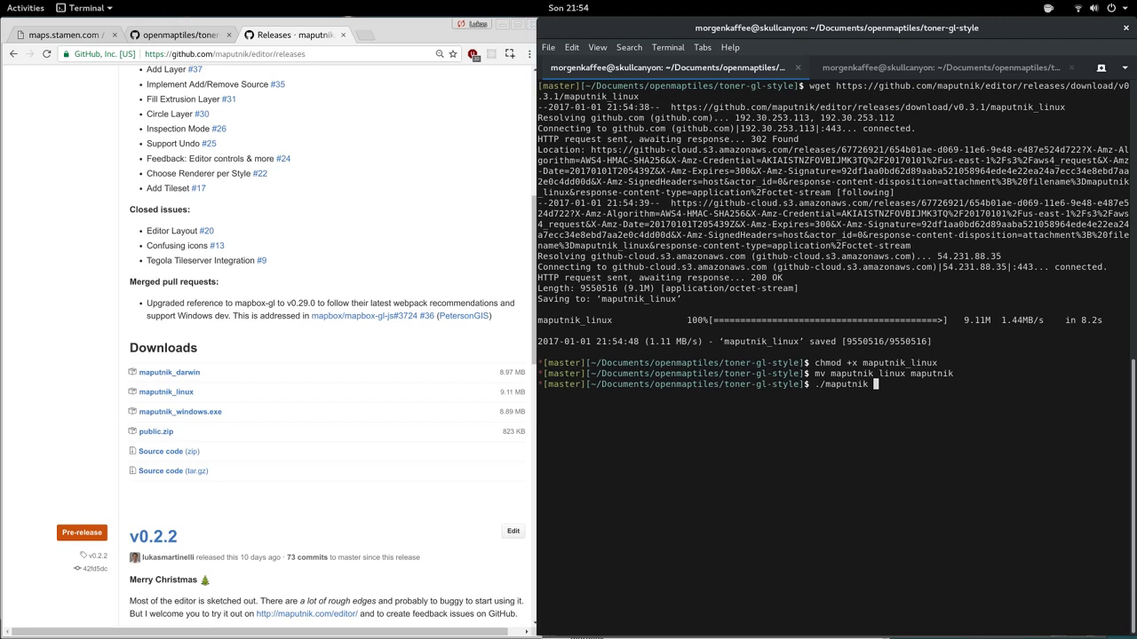
pyautogui.write('--versio')
pyautogui.write('n')
pyautogui.press('Return')
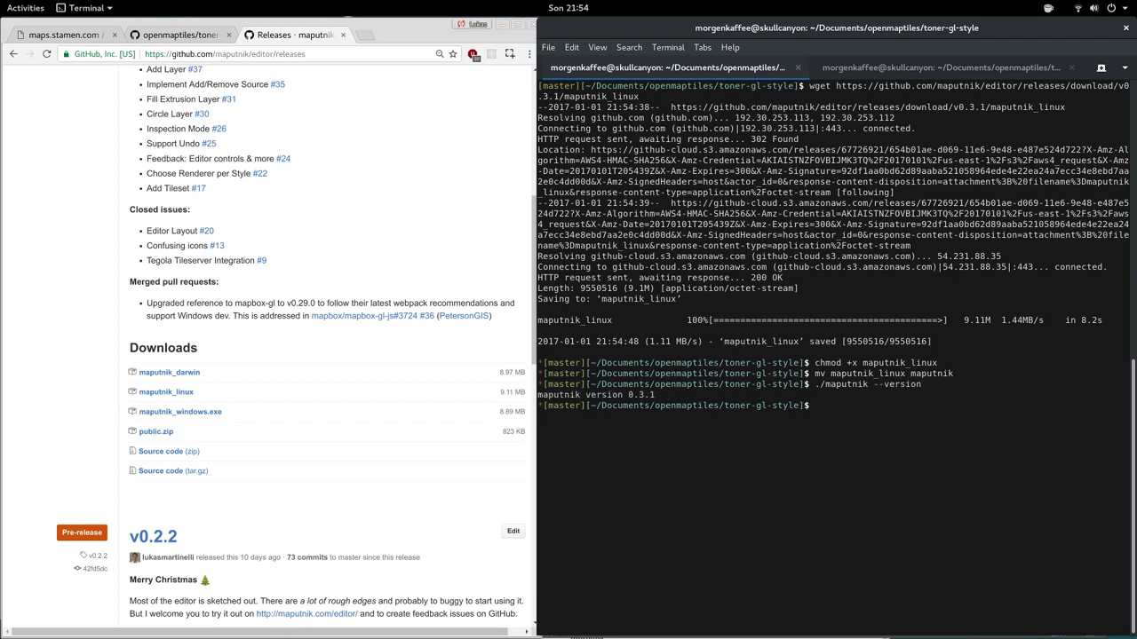
pyautogui.write('./maputnik --help')
pyautogui.press('Return')
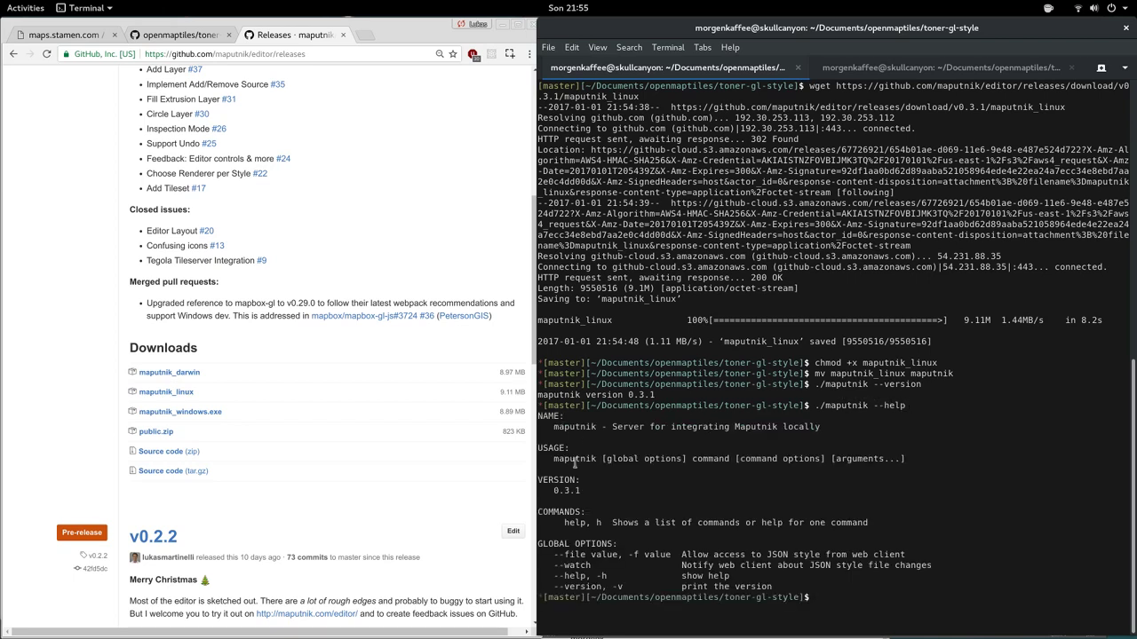
pyautogui.doubleClick(572, 554)
# - Clear the terminal, list the project files and view style.json in less
pyautogui.write('clear')
pyautogui.press('Return')
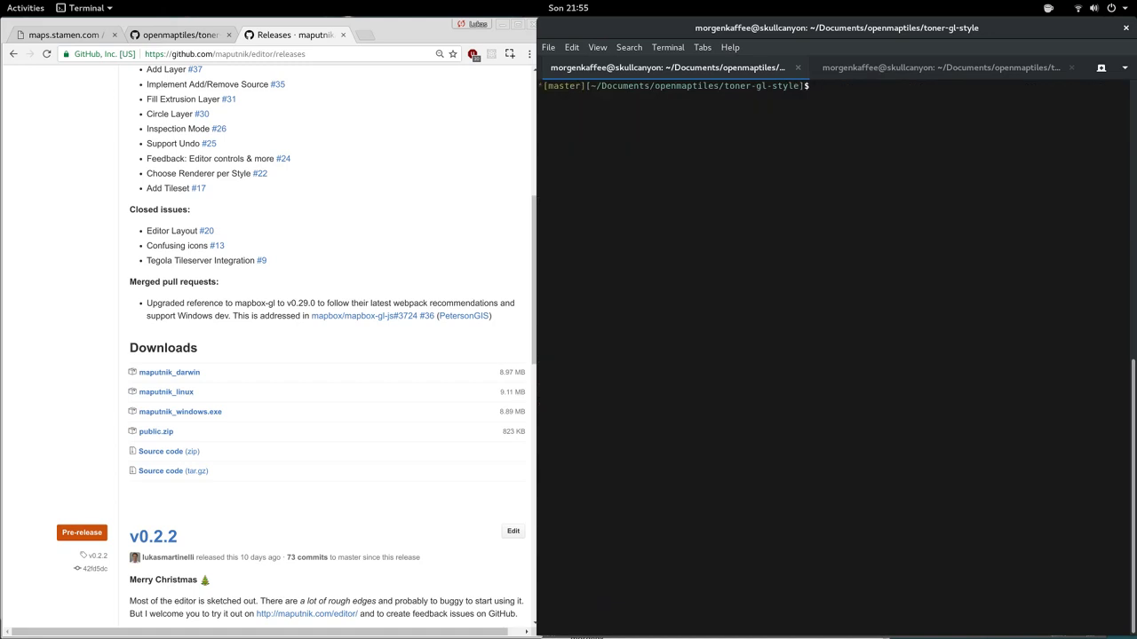
pyautogui.write('les')
pyautogui.press('Return')
pyautogui.write('less sty')
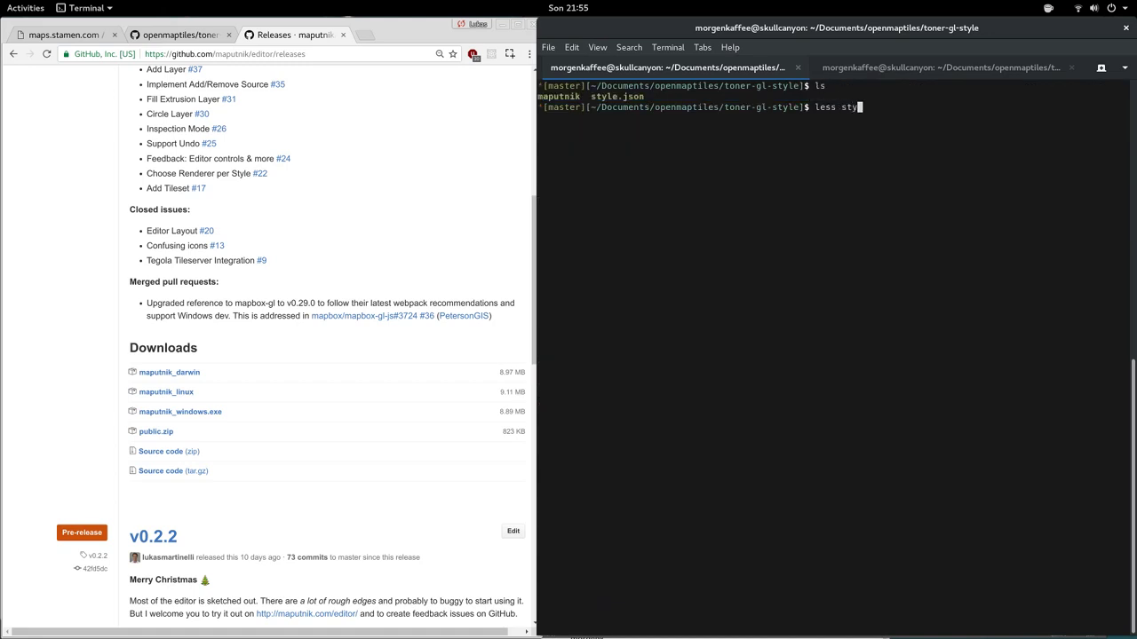
pyautogui.press('Tab')
pyautogui.press('Return')
# - Quit less and run ./maputnik --file style.json --watch
pyautogui.write('q')
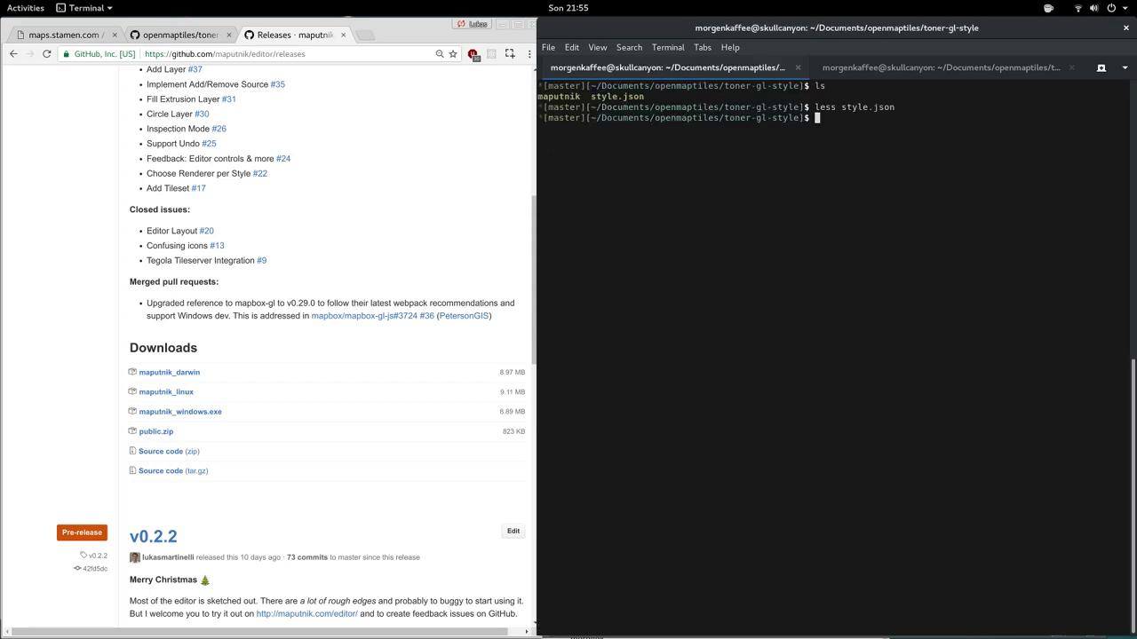
pyautogui.write('./map')
pyautogui.press('Tab')
pyautogui.write('--file st')
pyautogui.press('Tab')
pyautogui.write('--watch')
pyautogui.press('BackSpace')
pyautogui.press('Return')
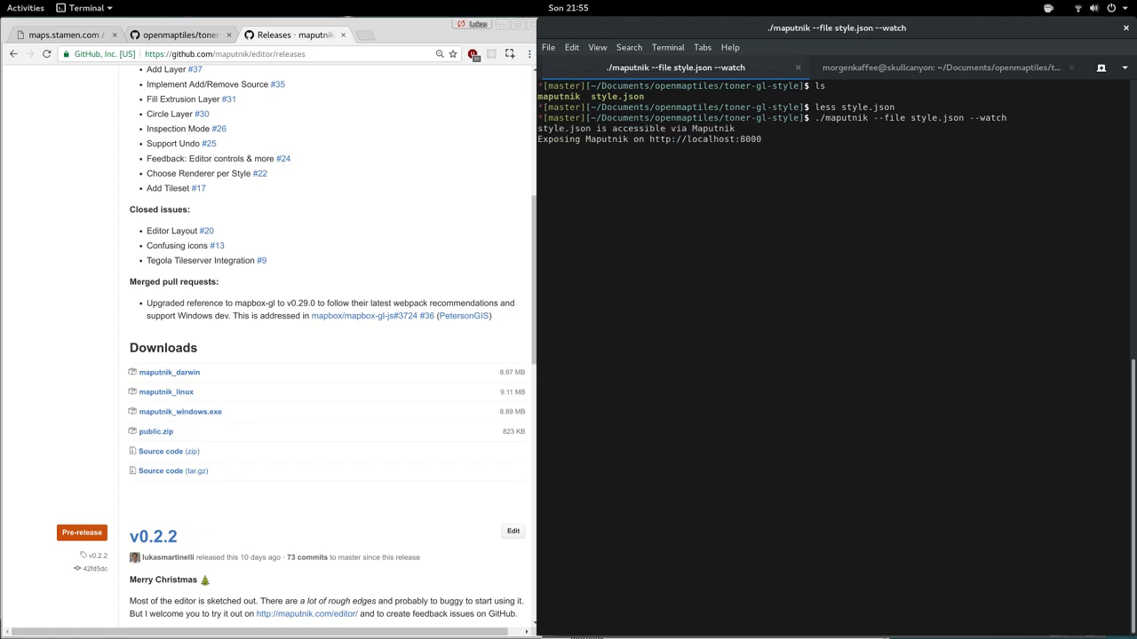
# - Open localhost:8000 in a new browser tab and resize the window beside the terminal
pyautogui.click(460, 194)
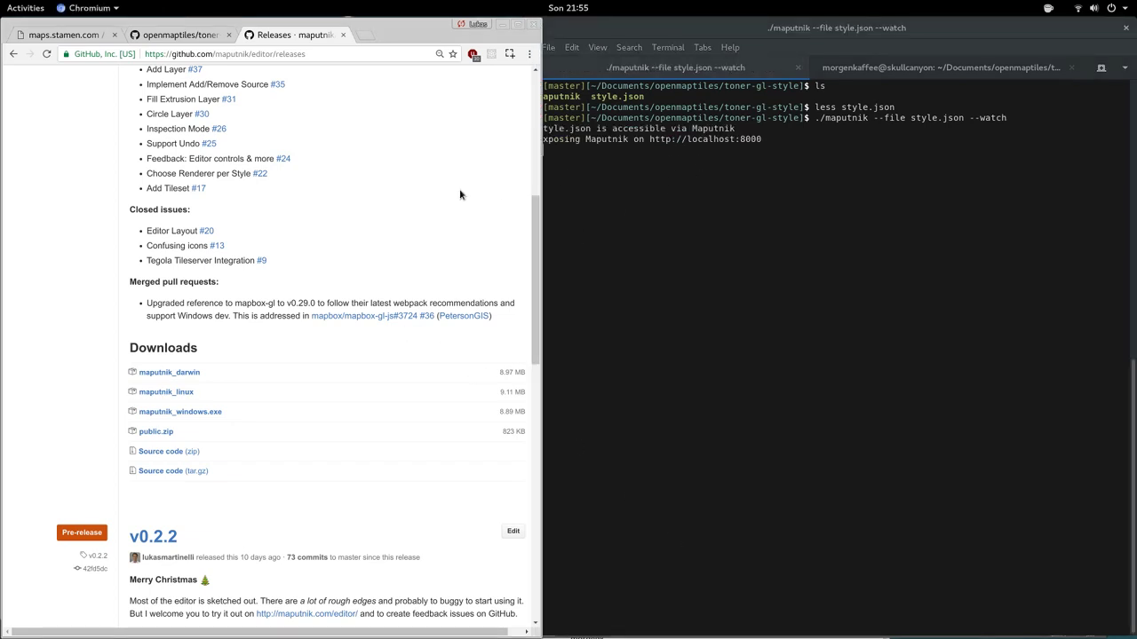
pyautogui.hotkey('ctrl', 't')
pyautogui.write('local')
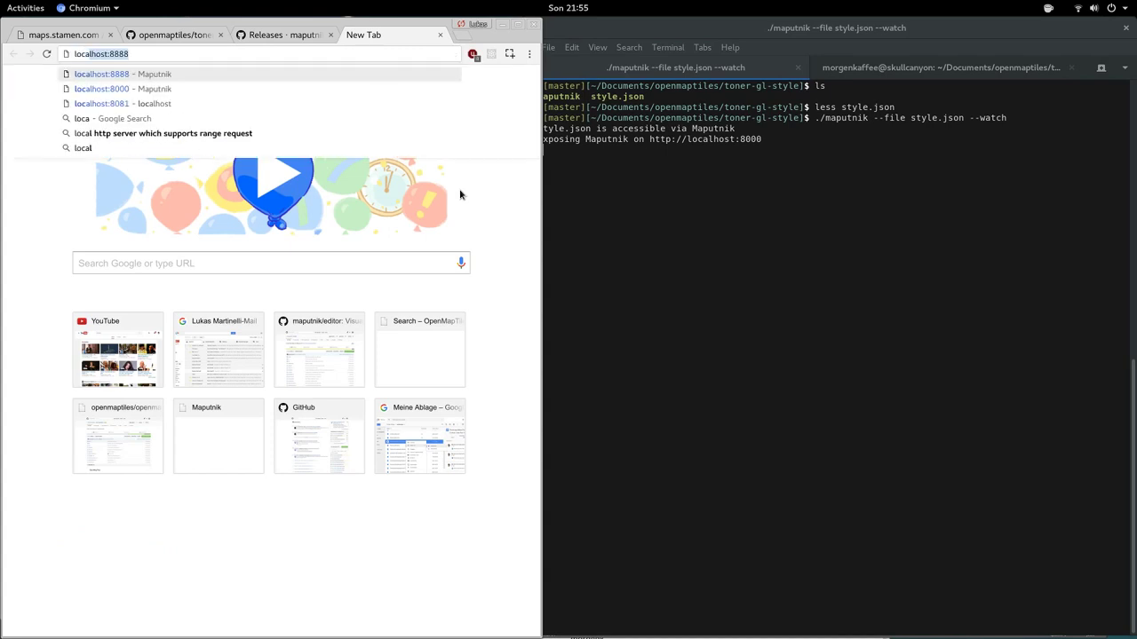
pyautogui.write('host:800')
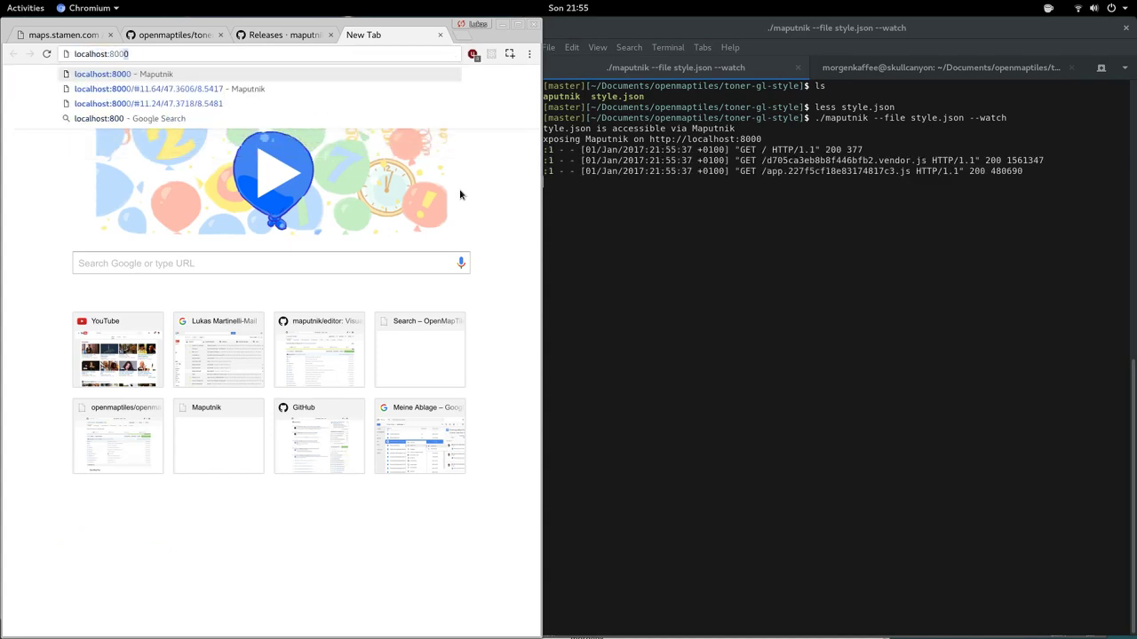
pyautogui.press('Return')
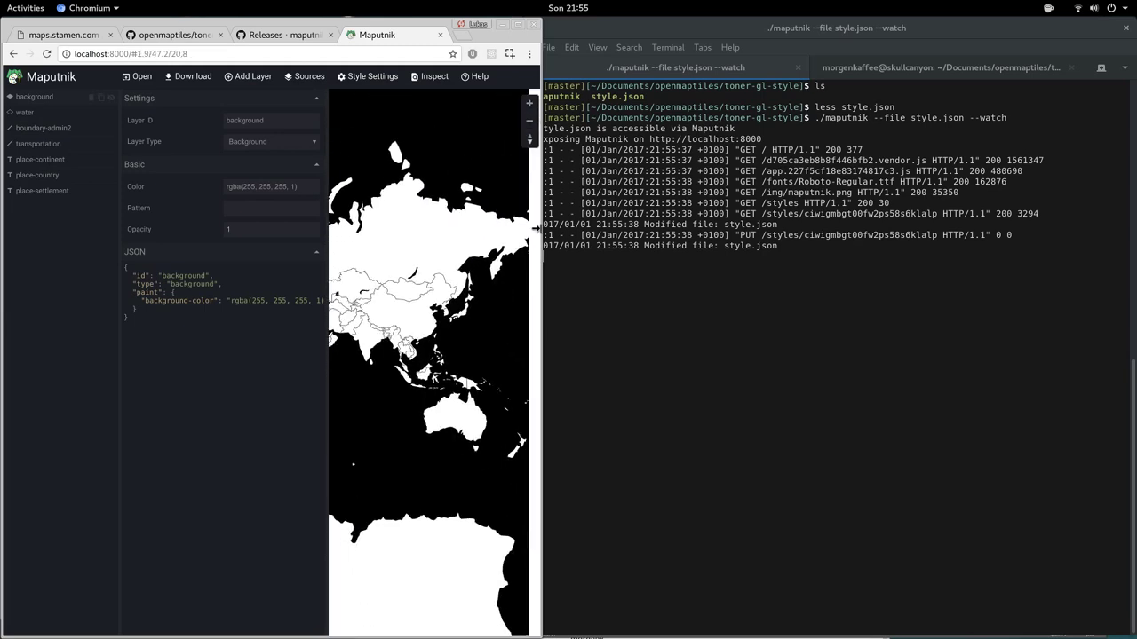
pyautogui.moveTo(541, 229); pyautogui.dragTo(807, 178)
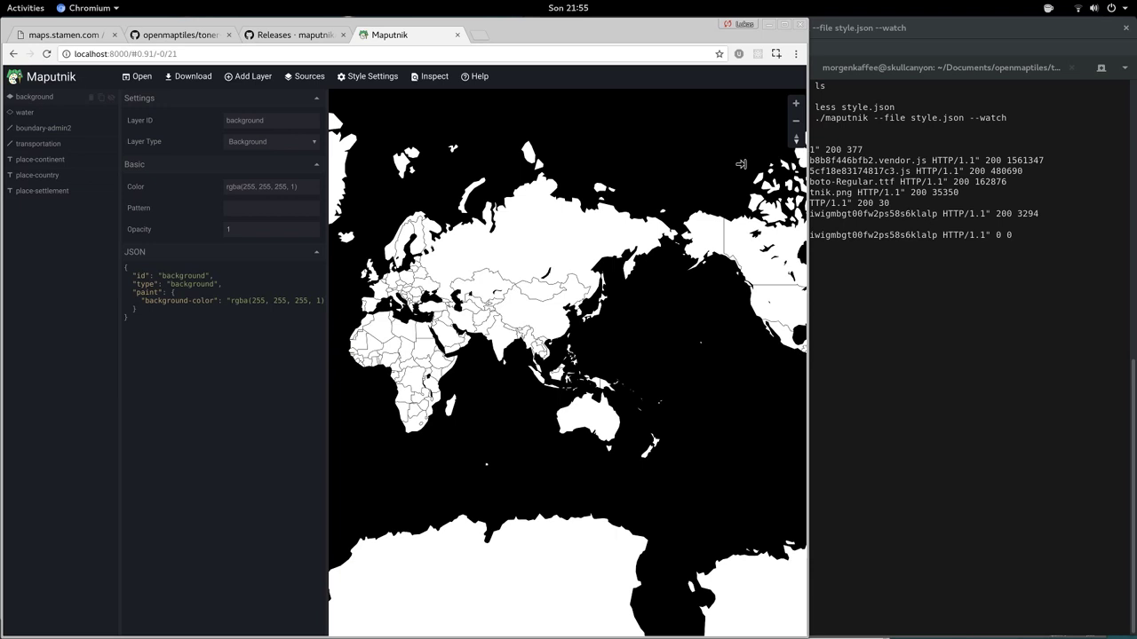
pyautogui.moveTo(807, 137); pyautogui.dragTo(537, 134)
# - Run git diff in the other shell, showing only the modified timestamp changed
pyautogui.click(871, 51)
pyautogui.click(870, 67)
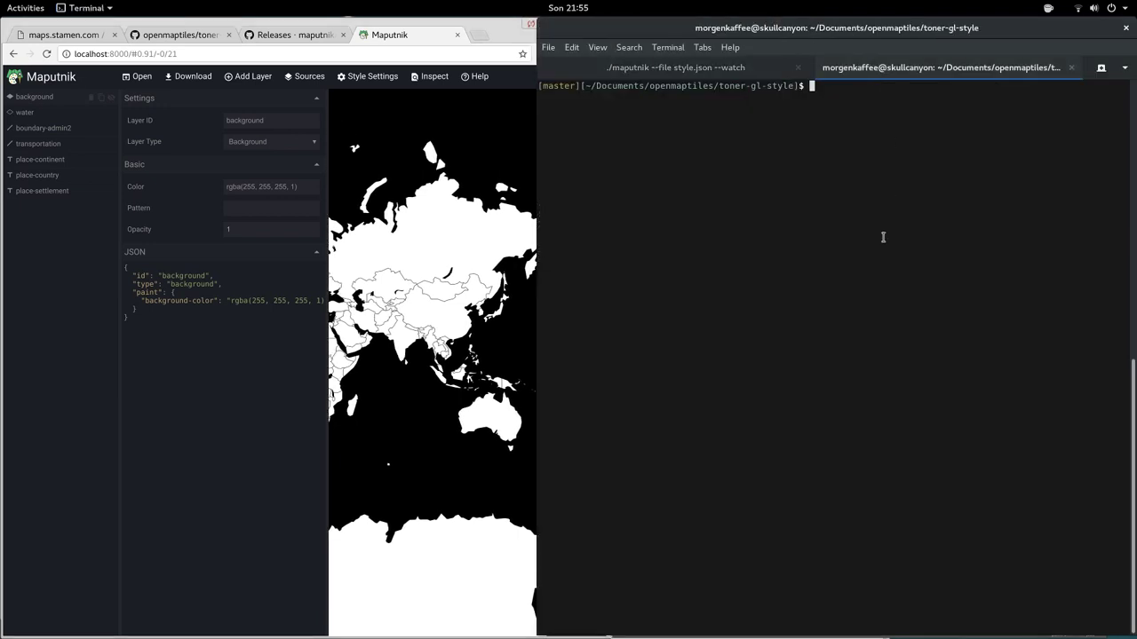
pyautogui.write('git diff')
pyautogui.press('Return')
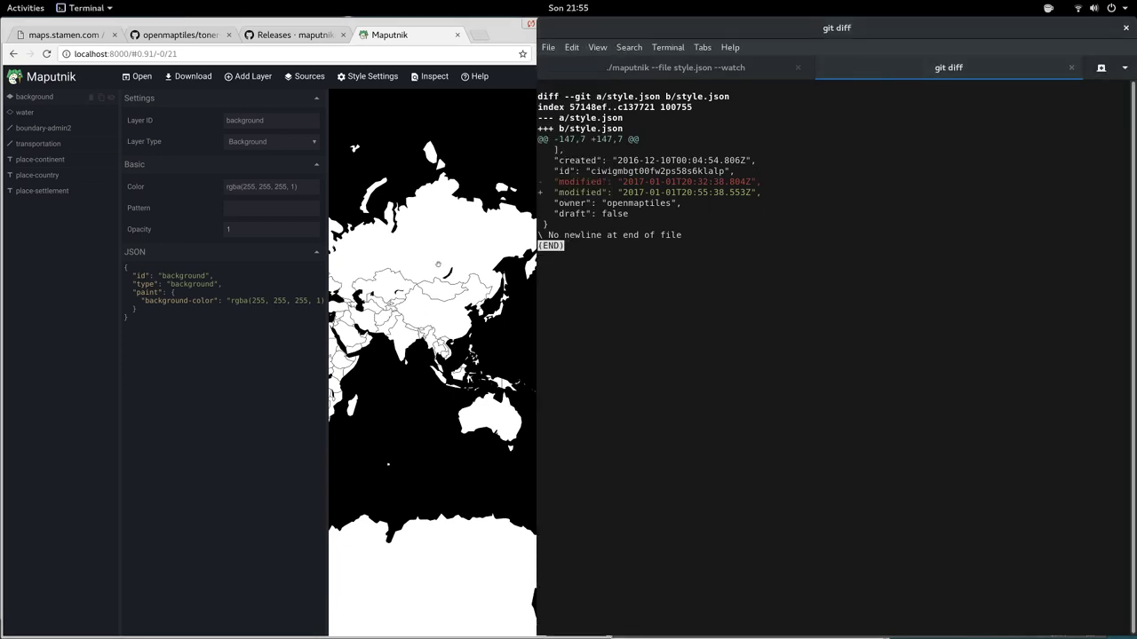
pyautogui.press('q')
pyautogui.click(438, 264)
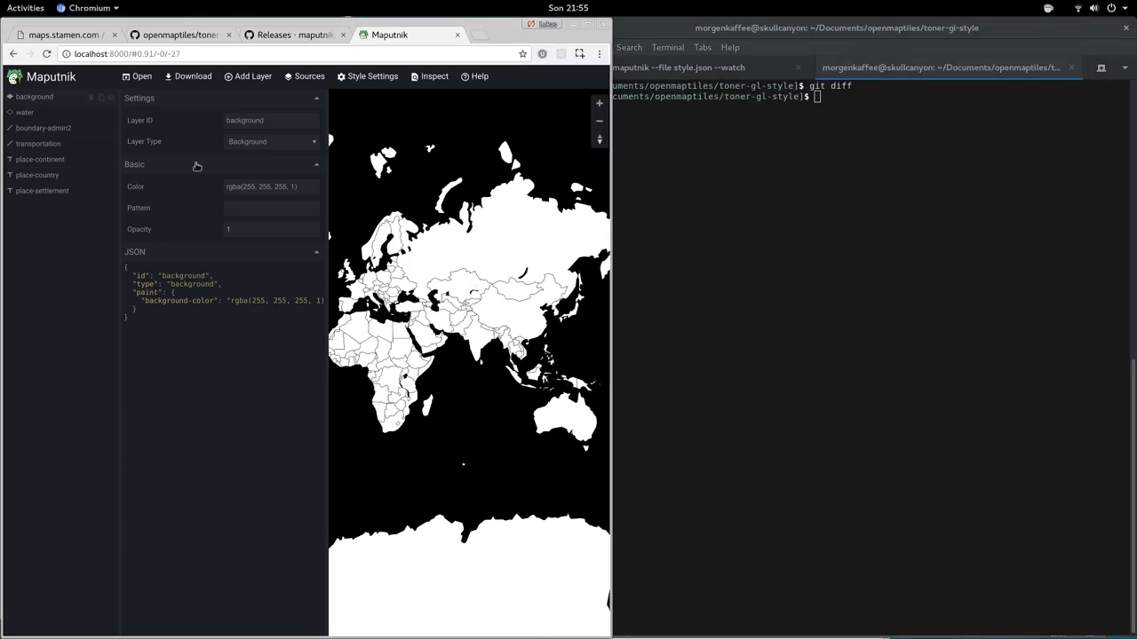
# - Set the Maputnik background colour to red
pyautogui.click(292, 190)
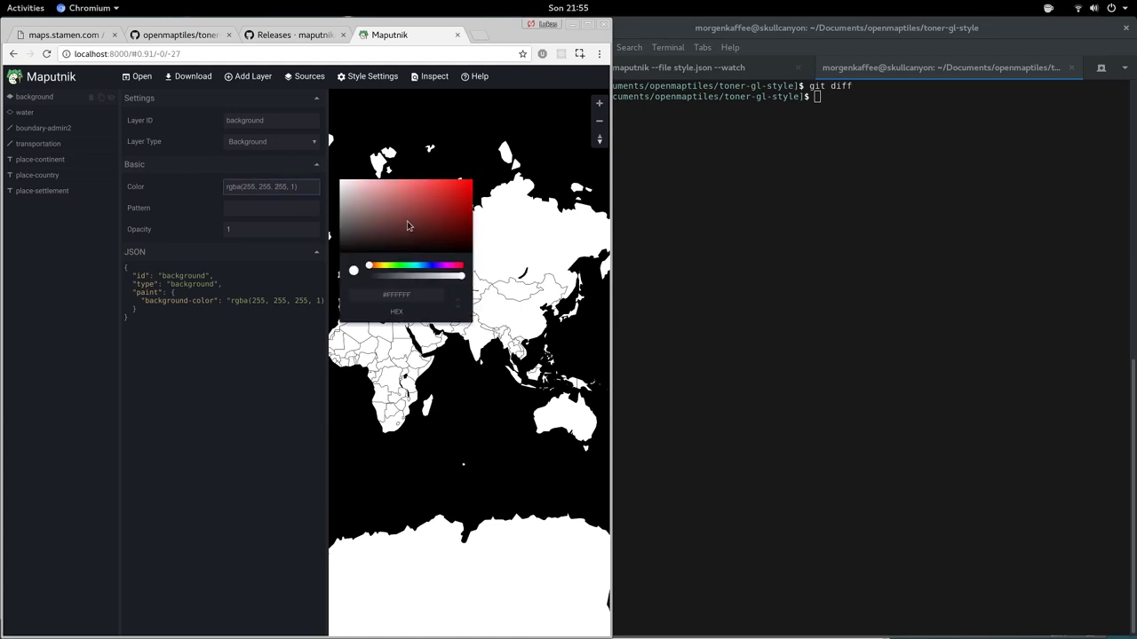
pyautogui.moveTo(407, 226); pyautogui.dragTo(524, 164)
pyautogui.click(537, 254)
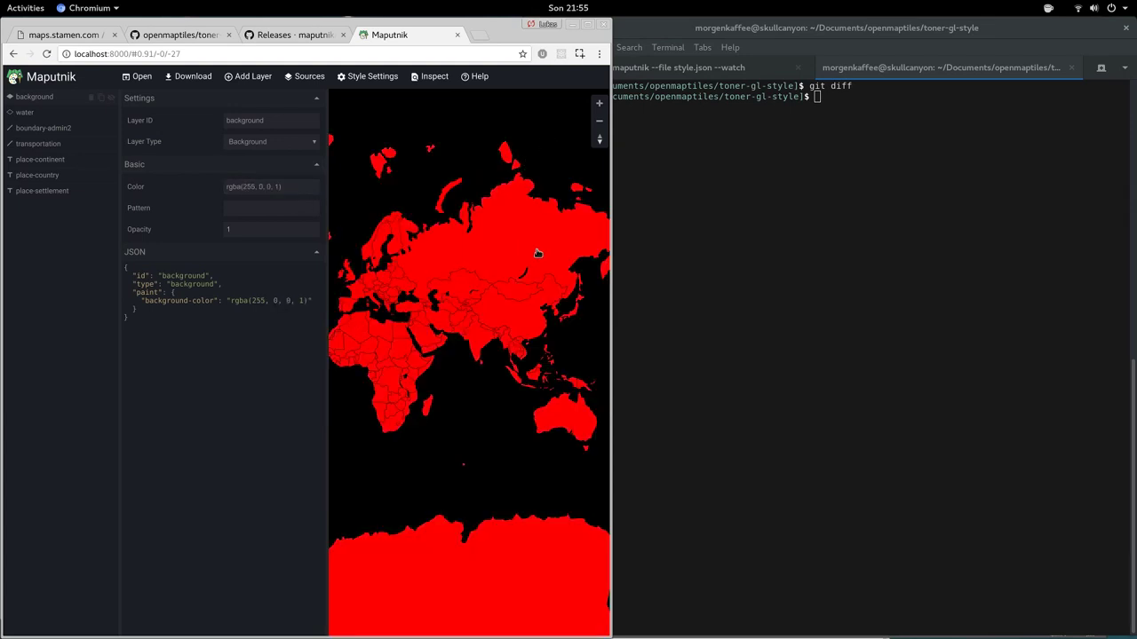
# - Review the git diff and commit it as 'Made background red'
pyautogui.click(808, 242)
pyautogui.write('git d')
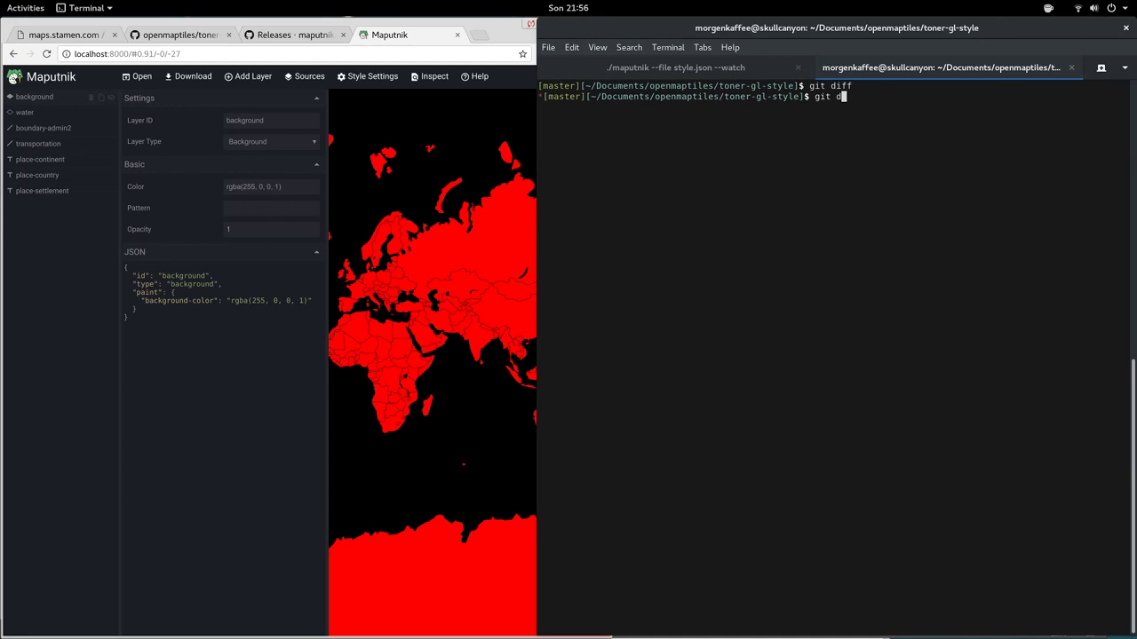
pyautogui.write('iff')
pyautogui.press('Return')
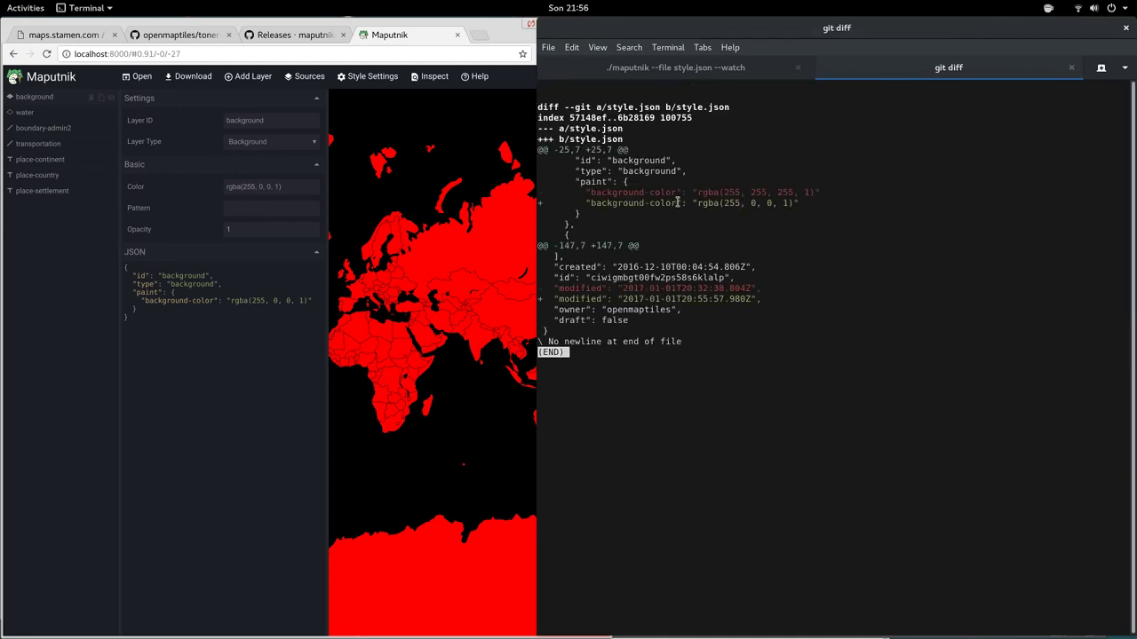
pyautogui.write('qgit ')
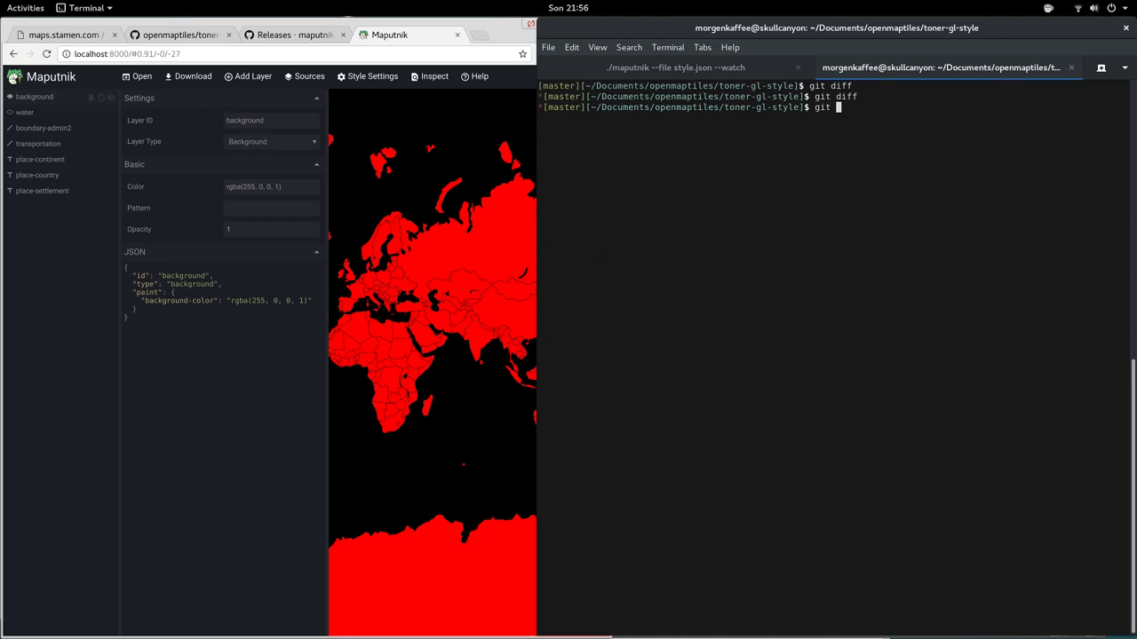
pyautogui.write("commit -a -m 'Made background red'")
pyautogui.press('Return')
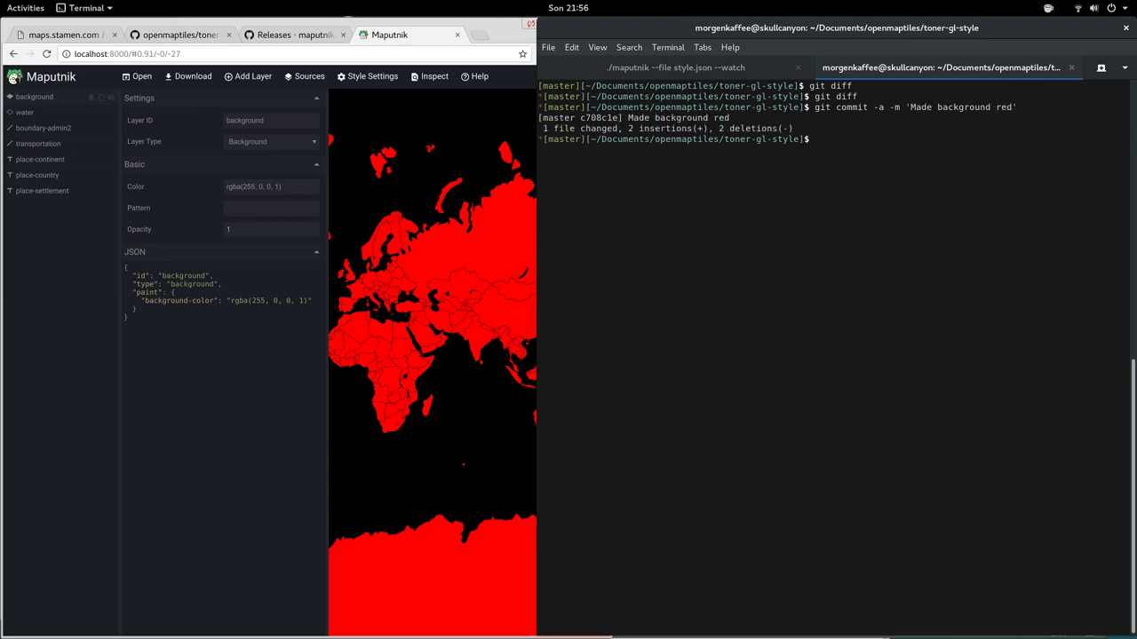
# - Check the saved red background in style.json, then set the background colour to black
pyautogui.click(733, 71)
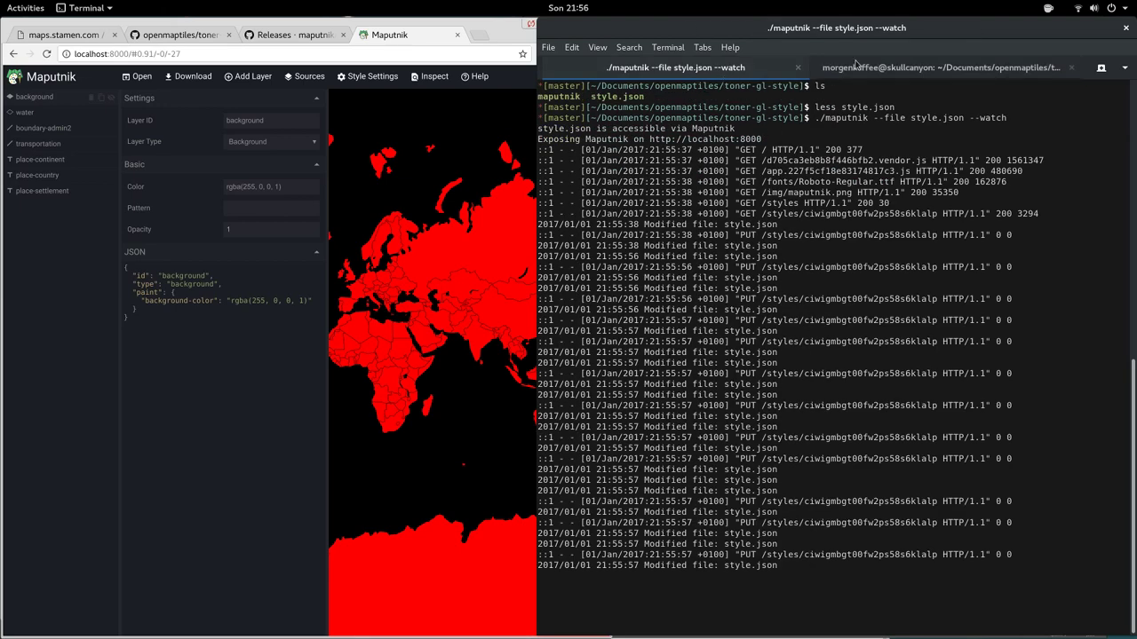
pyautogui.click(424, 273)
pyautogui.moveTo(609, 289); pyautogui.dragTo(548, 293)
pyautogui.hotkey('alt', 'Tab')
pyautogui.hotkey('alt', 'Tab')
pyautogui.hotkey('alt', 'Tab')
pyautogui.hotkey('alt', 'Tab')
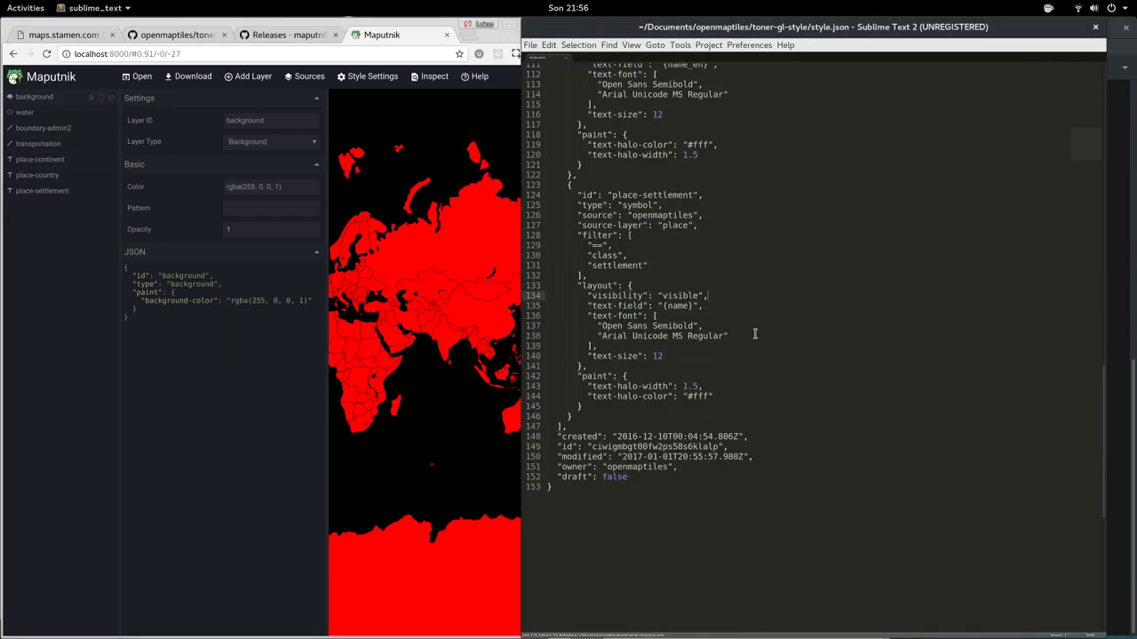
pyautogui.moveTo(755, 334); pyautogui.dragTo(586, 325)
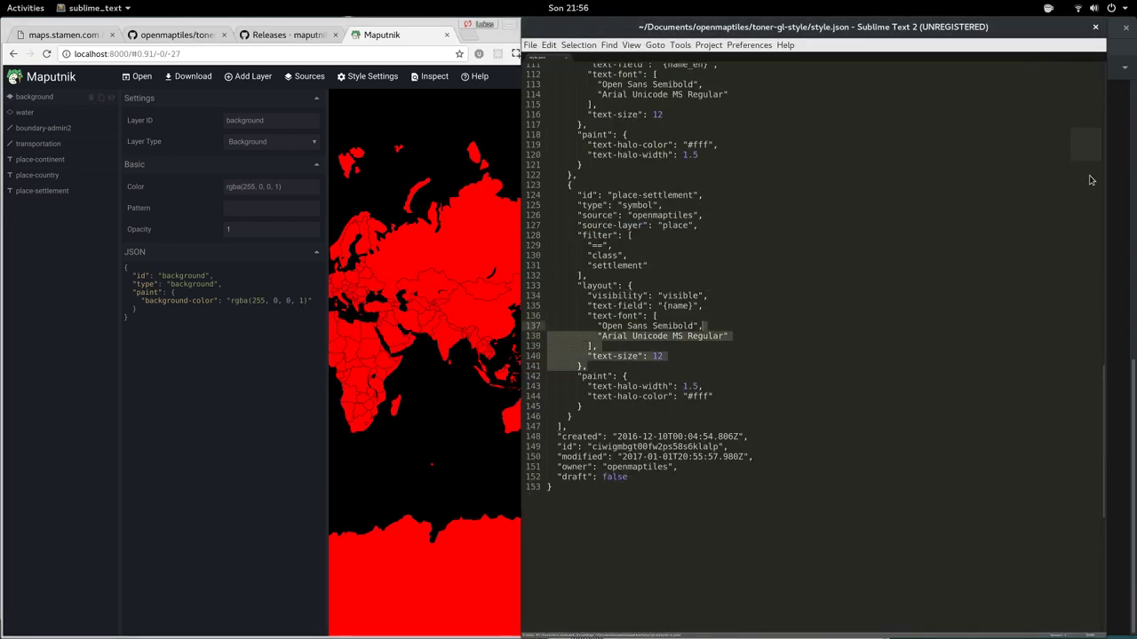
pyautogui.click(1078, 65)
pyautogui.click(435, 271)
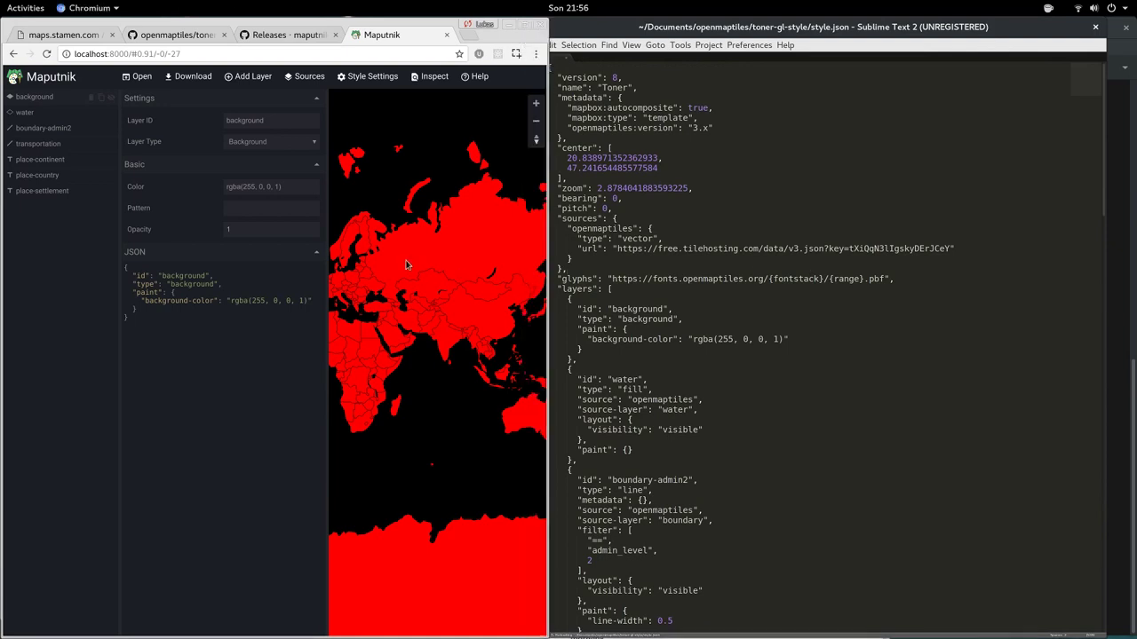
pyautogui.click(298, 188)
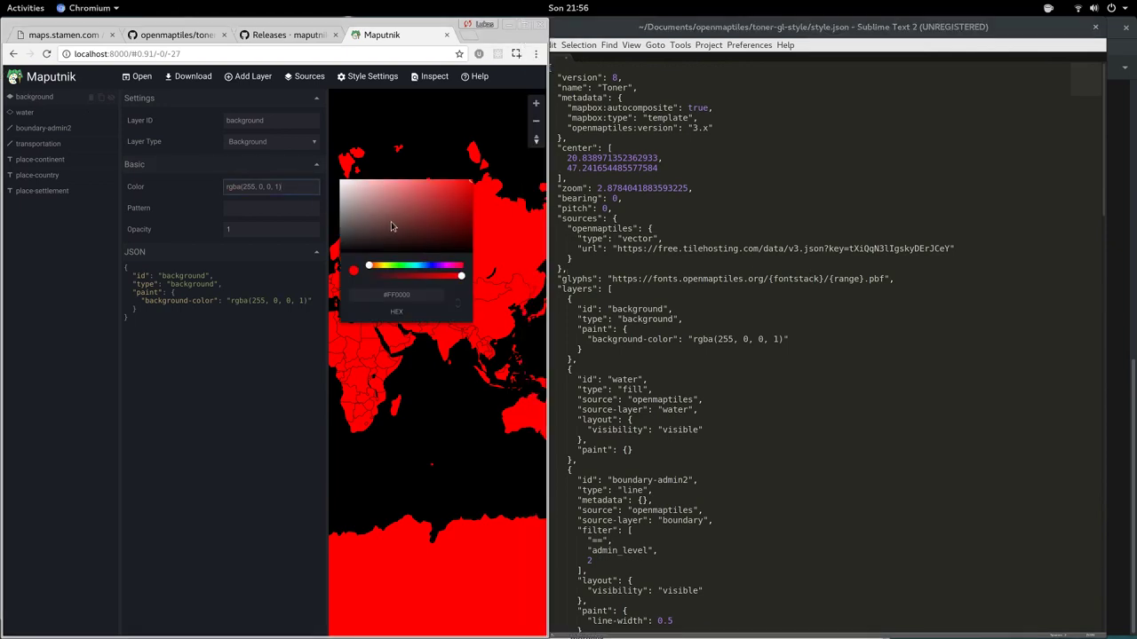
pyautogui.moveTo(394, 232); pyautogui.dragTo(292, 271)
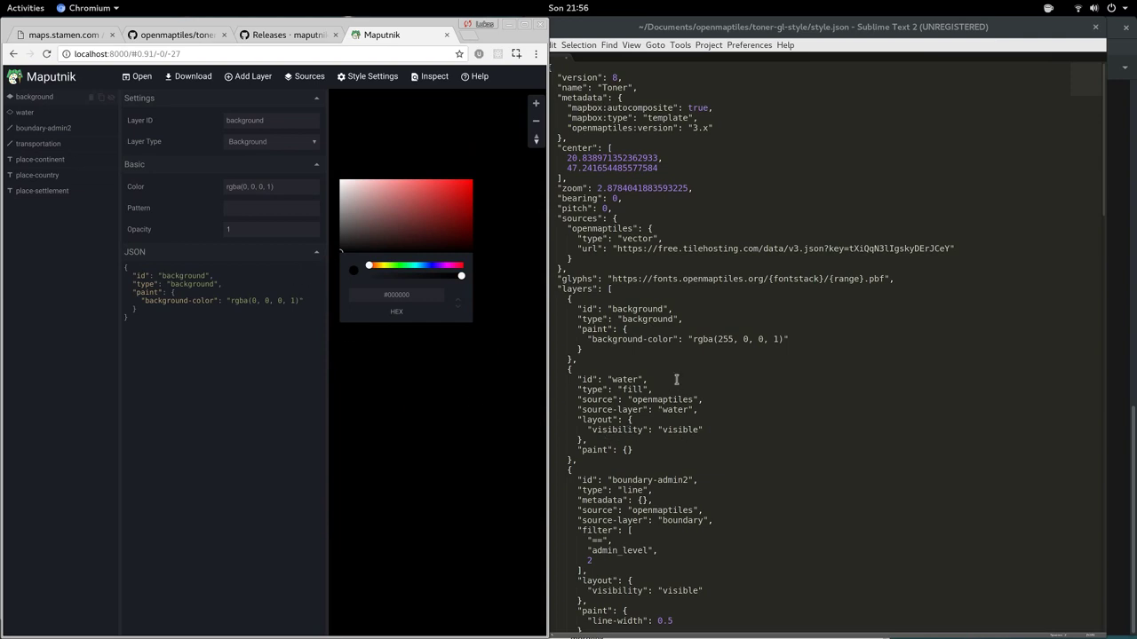
# - Set the background colour to white, rgba(255, 255, 255, 1), and confirm it in style.json
pyautogui.click(722, 339)
pyautogui.click(745, 350)
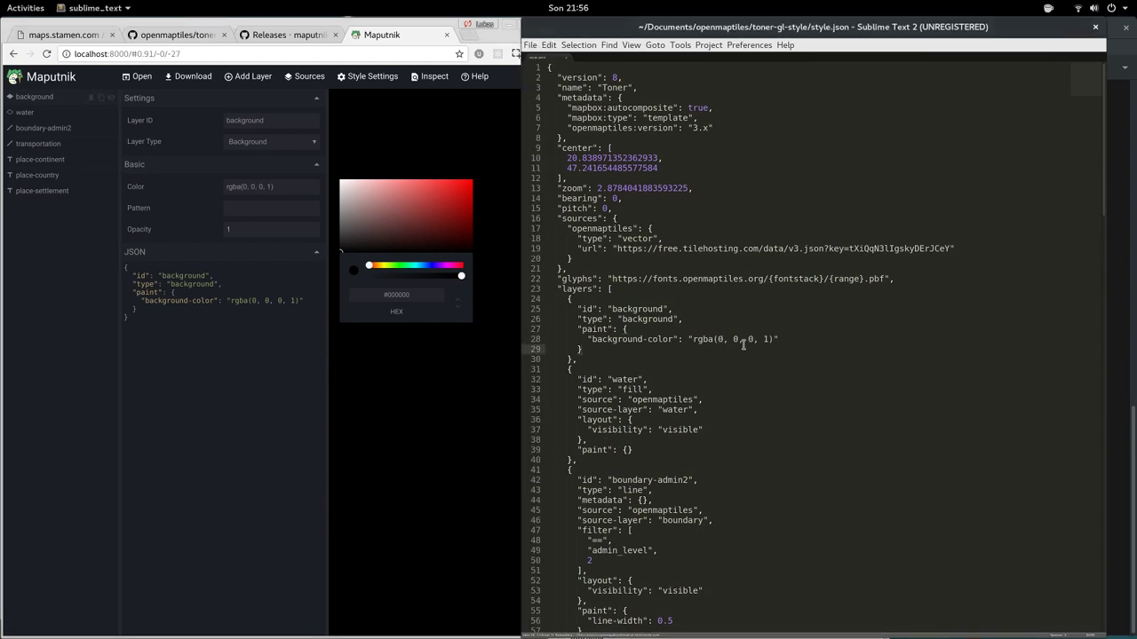
pyautogui.moveTo(419, 238); pyautogui.dragTo(340, 180)
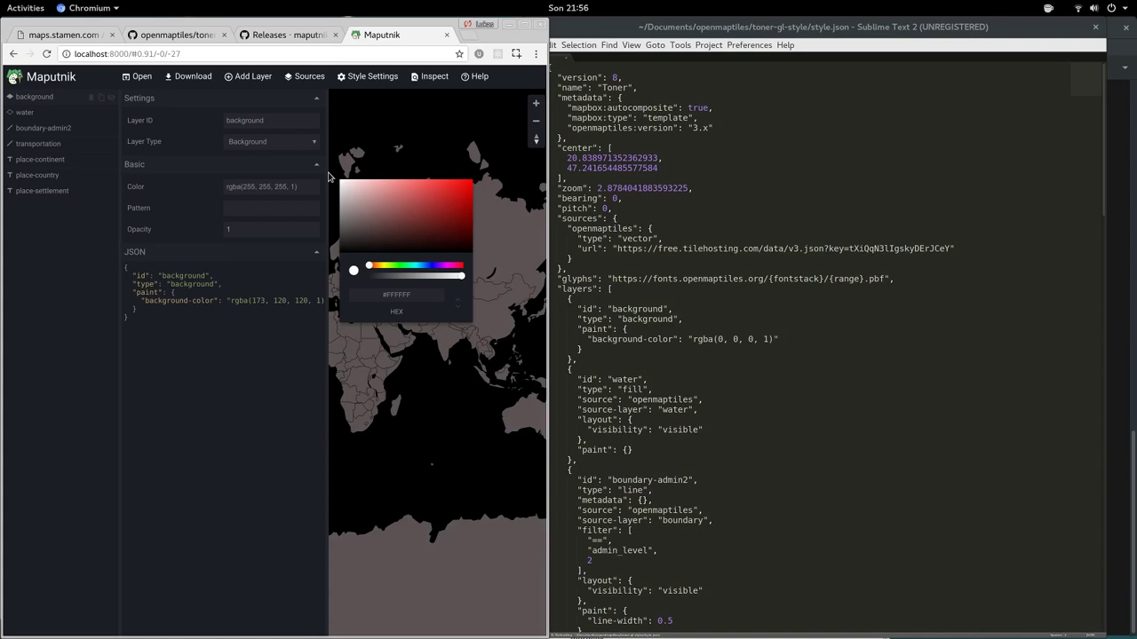
pyautogui.click(726, 355)
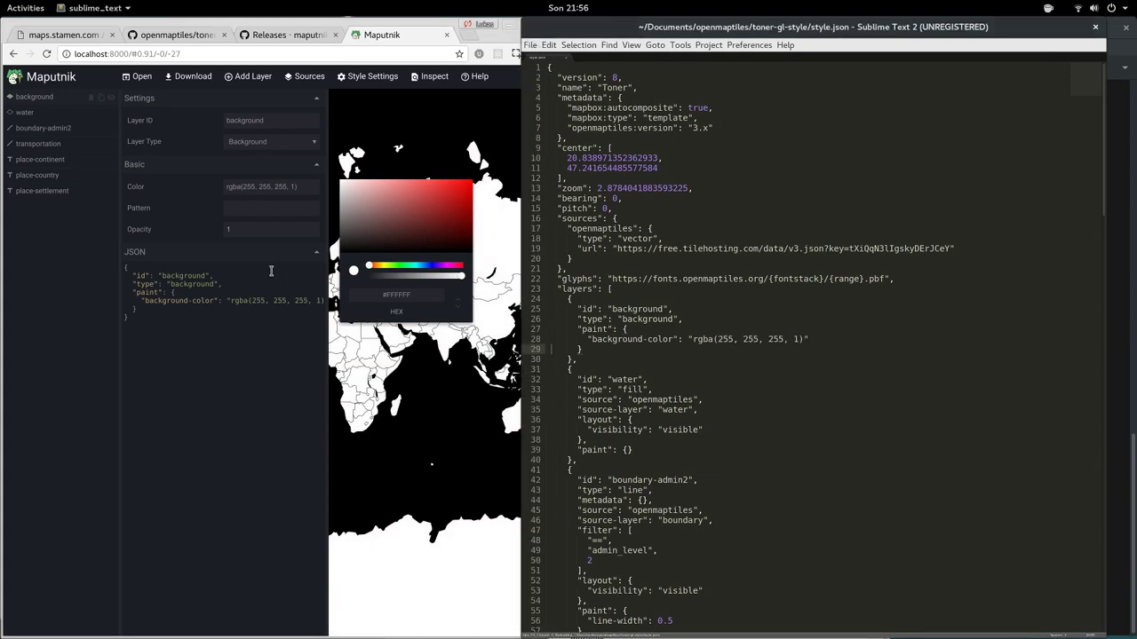
# - Set the background opacity to 0.8, verify it in style.json, and select the water layer
pyautogui.click(260, 235)
pyautogui.click(259, 228)
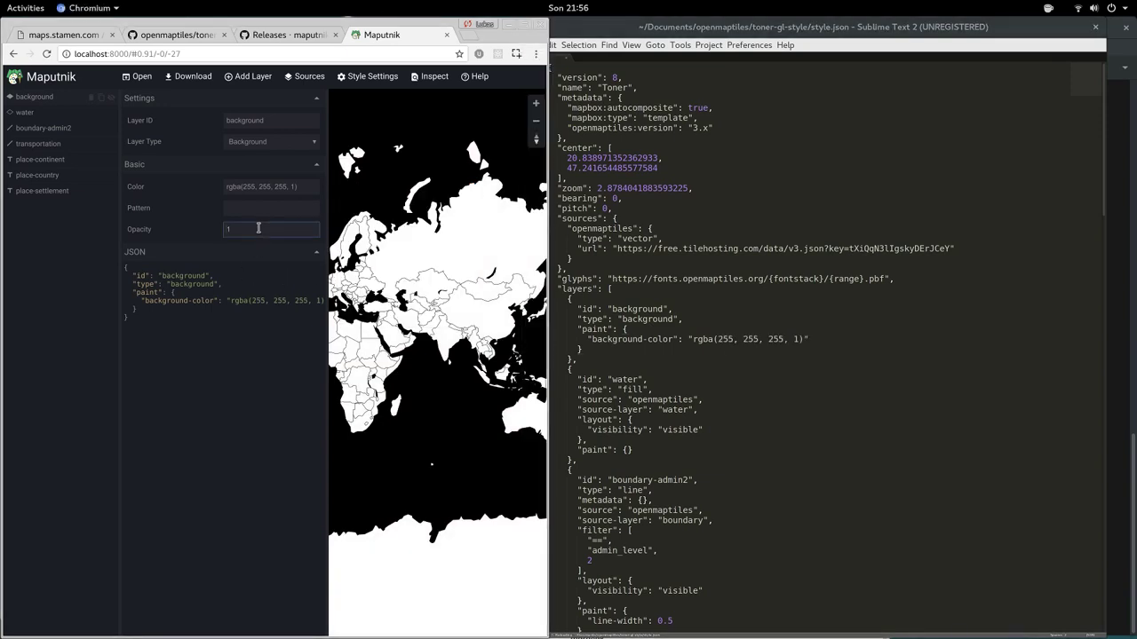
pyautogui.write('0.8')
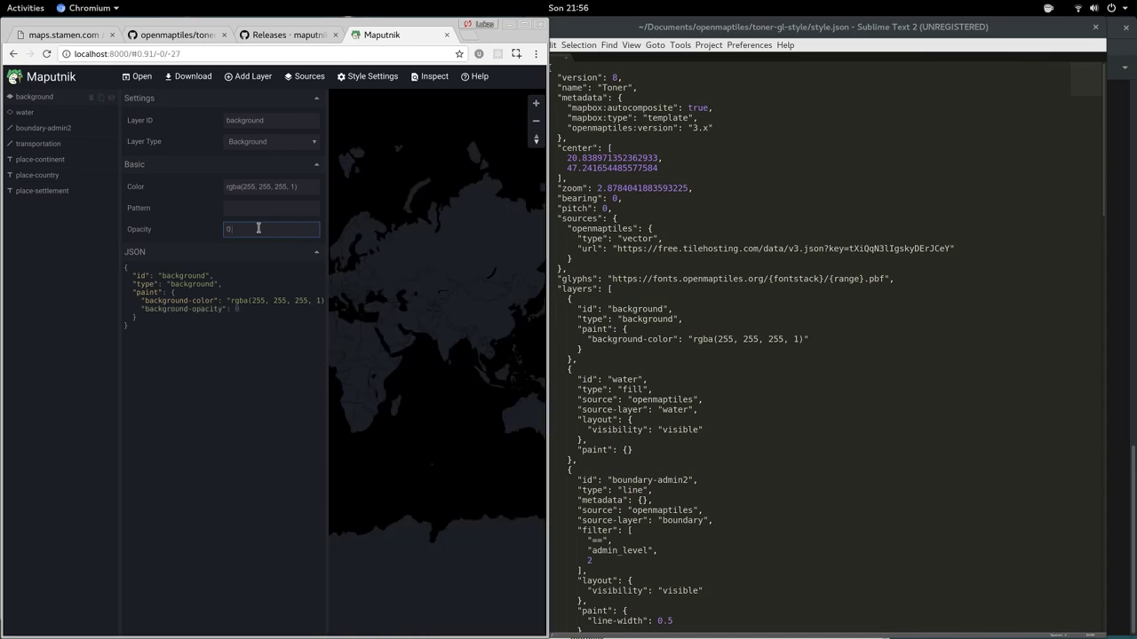
pyautogui.click(765, 342)
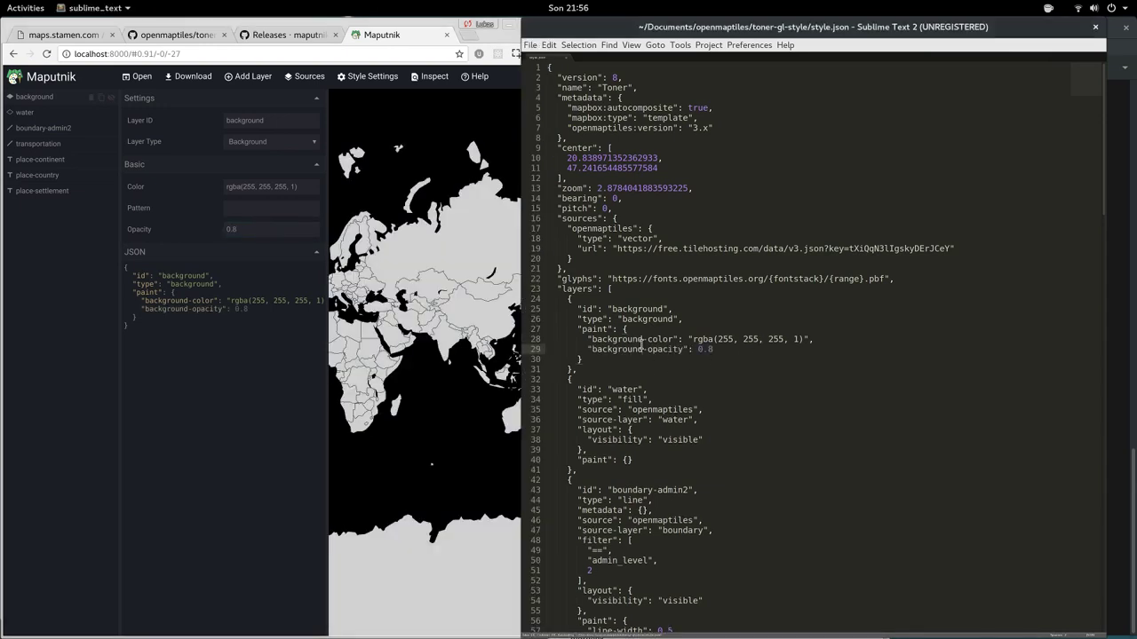
pyautogui.click(691, 357)
pyautogui.click(45, 116)
pyautogui.click(759, 391)
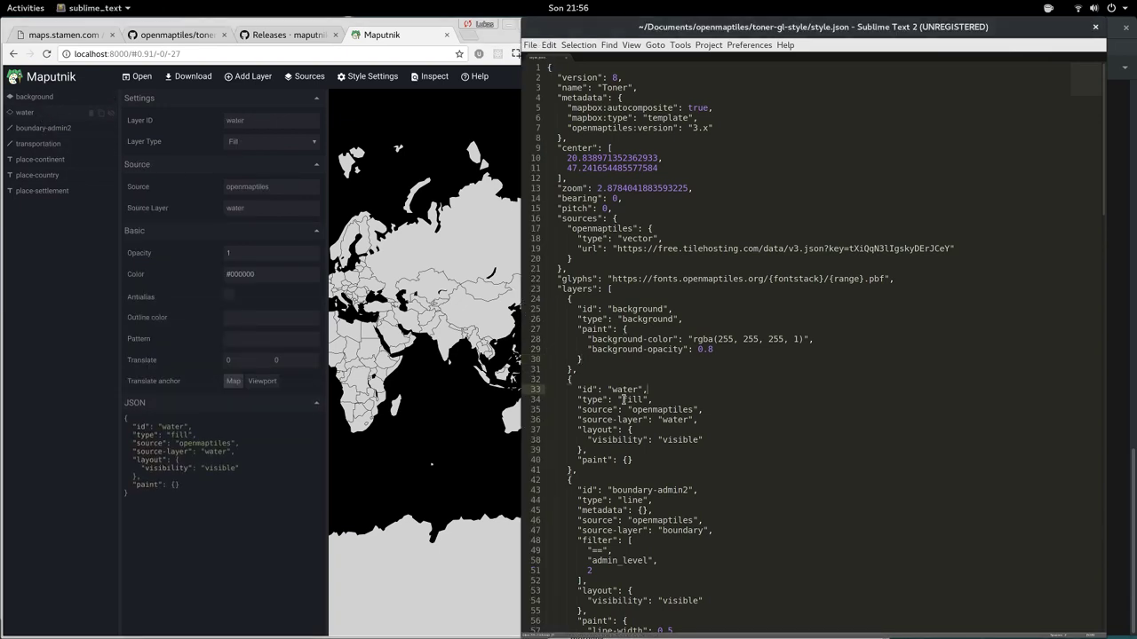
# - Give the water fill rgba(134, 121, 121, 1), antialiasing on and a black outline
pyautogui.click(250, 211)
pyautogui.click(255, 254)
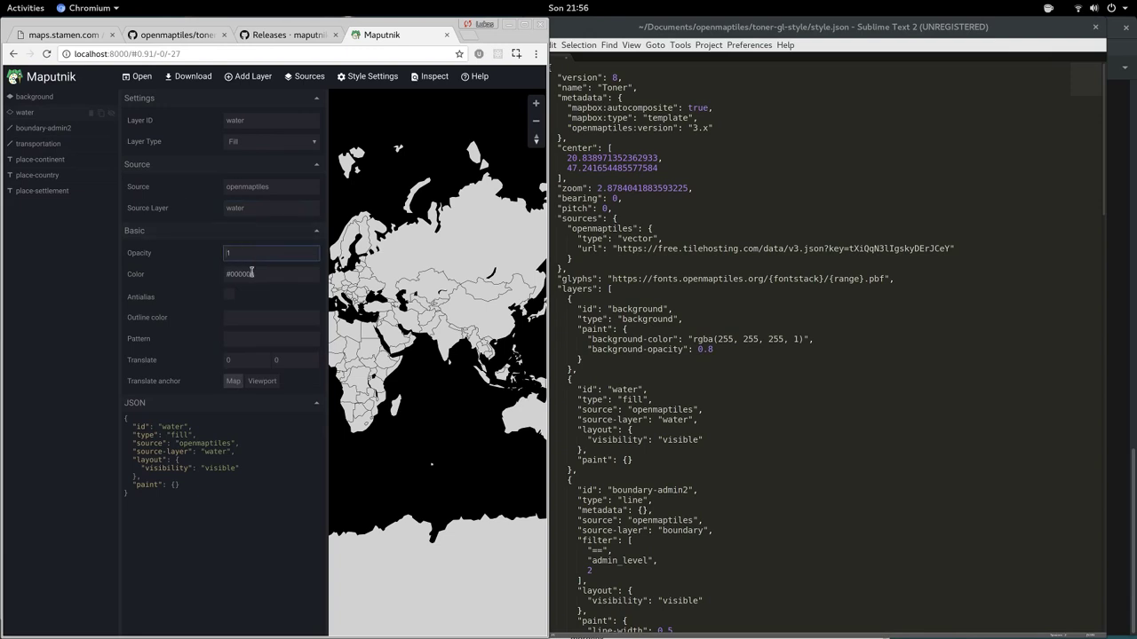
pyautogui.click(252, 273)
pyautogui.moveTo(359, 322); pyautogui.dragTo(342, 306)
pyautogui.click(227, 297)
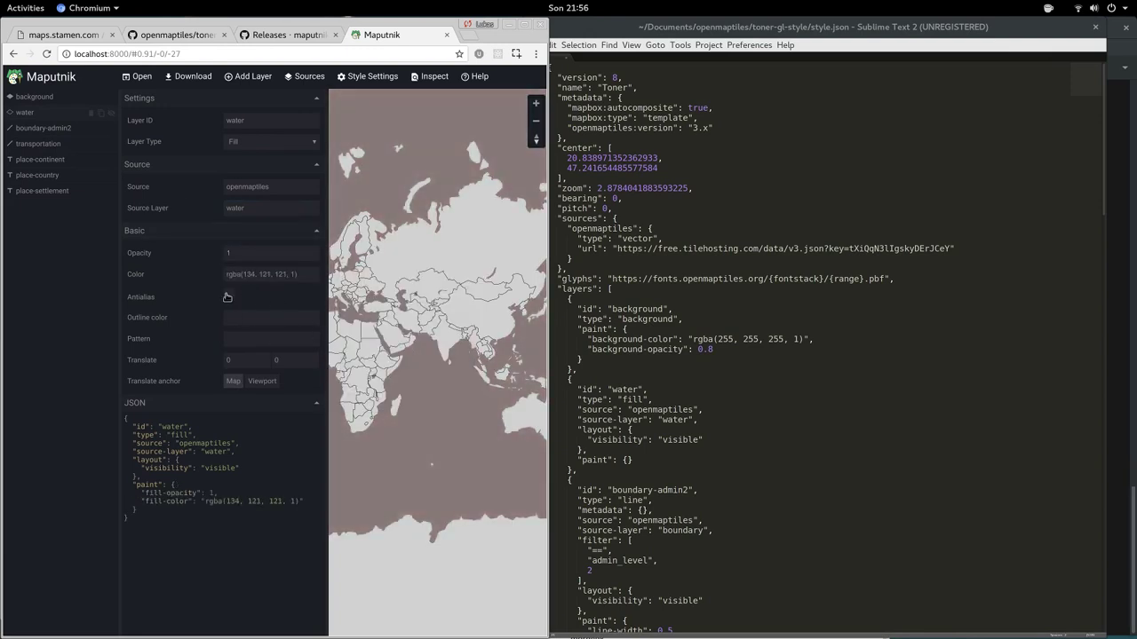
pyautogui.click(228, 297)
pyautogui.click(281, 318)
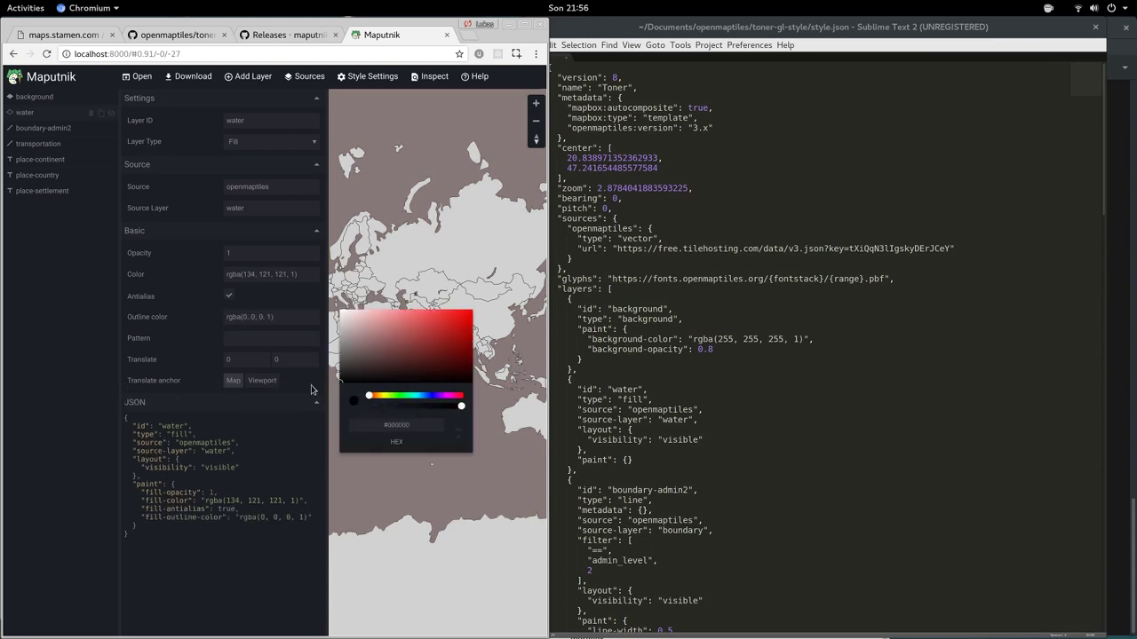
# - Inspect the synced water paint block in style.json
pyautogui.click(700, 486)
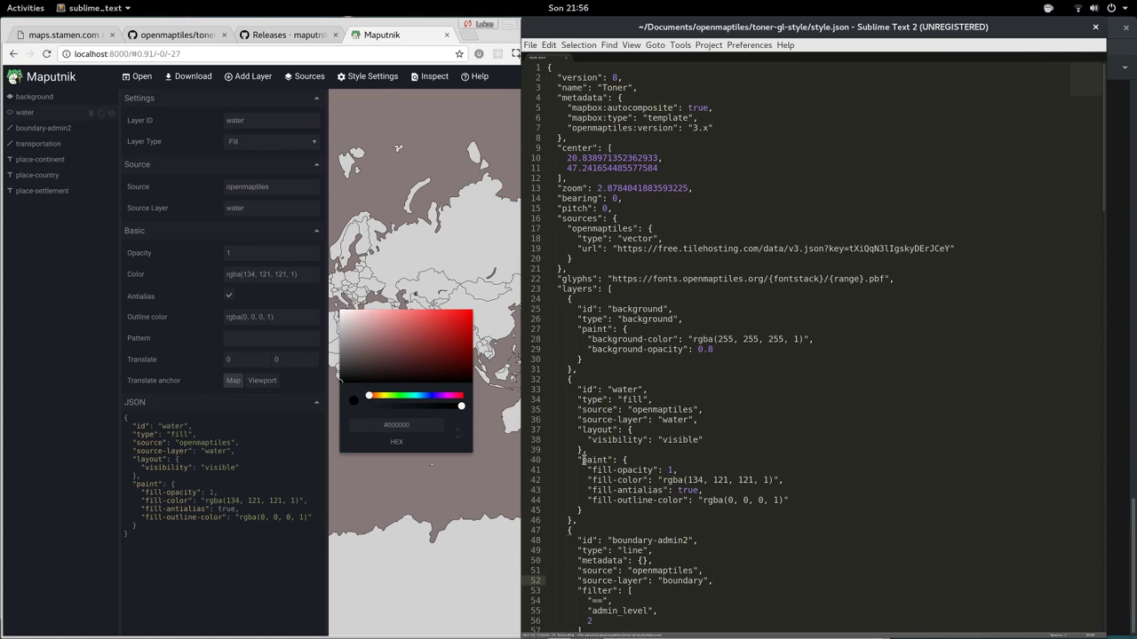
pyautogui.moveTo(584, 459); pyautogui.dragTo(628, 513)
pyautogui.click(668, 546)
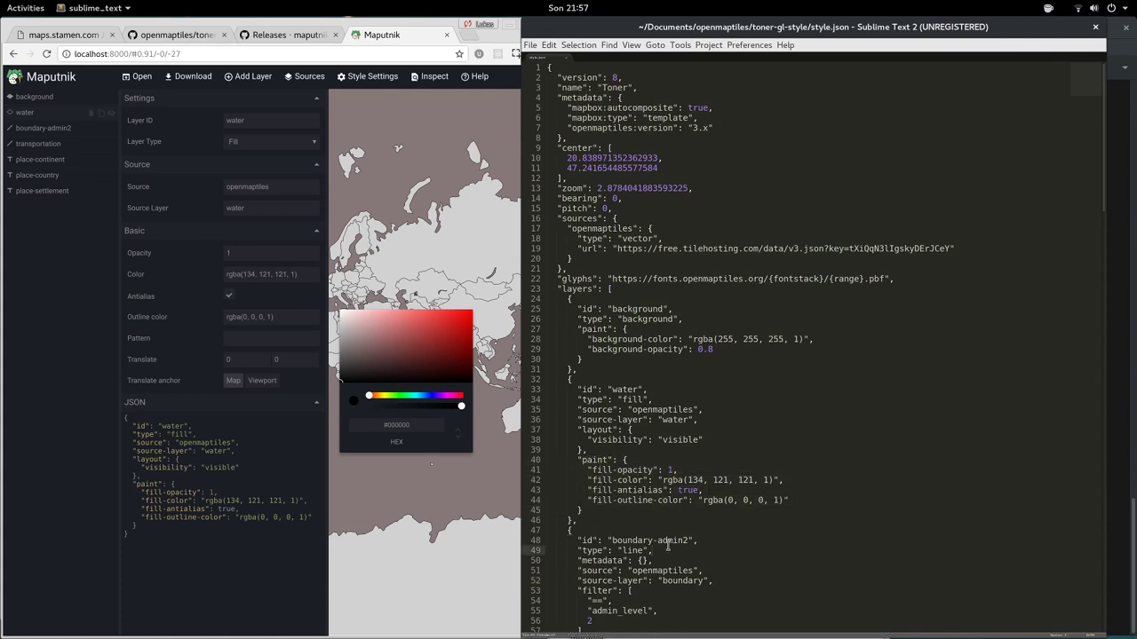
pyautogui.click(695, 409)
# - Change the background colour to rgba(0, 0, 0, 1) and delete its opacity line
pyautogui.doubleClick(728, 339)
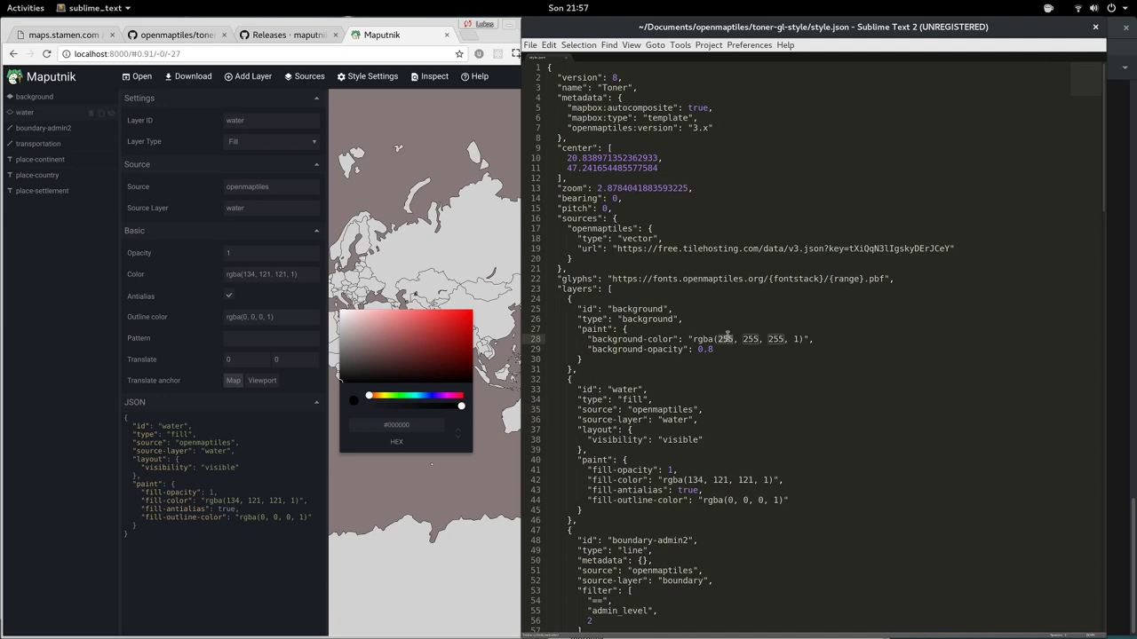
pyautogui.write('0, ')
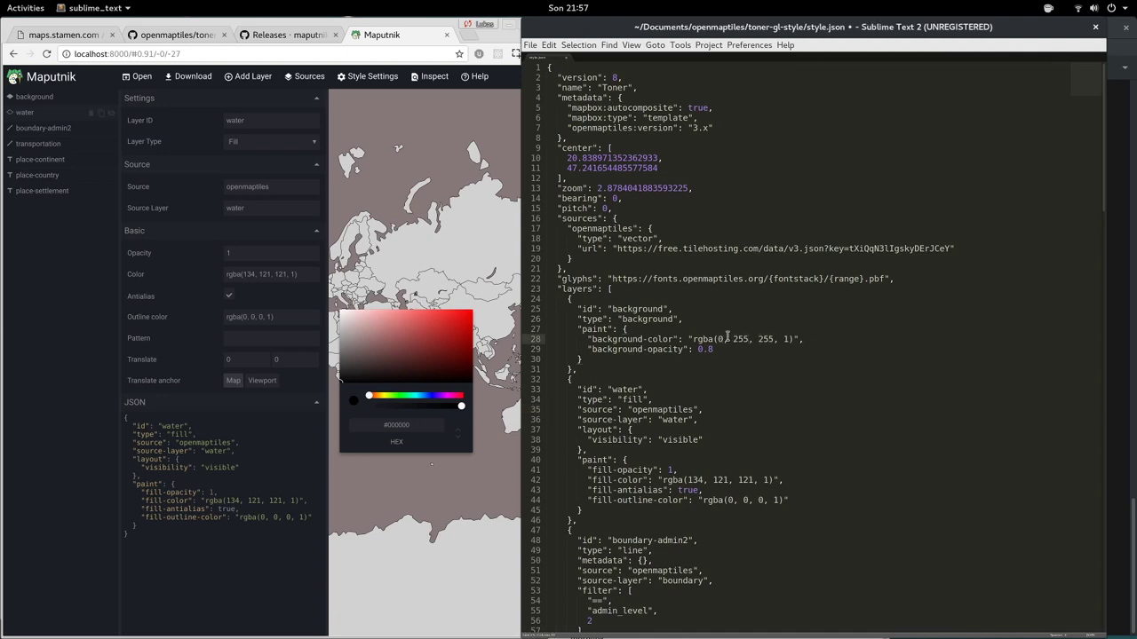
pyautogui.write('0')
pyautogui.press('BackSpace')
pyautogui.press('BackSpace')
pyautogui.moveTo(715, 349); pyautogui.dragTo(841, 344)
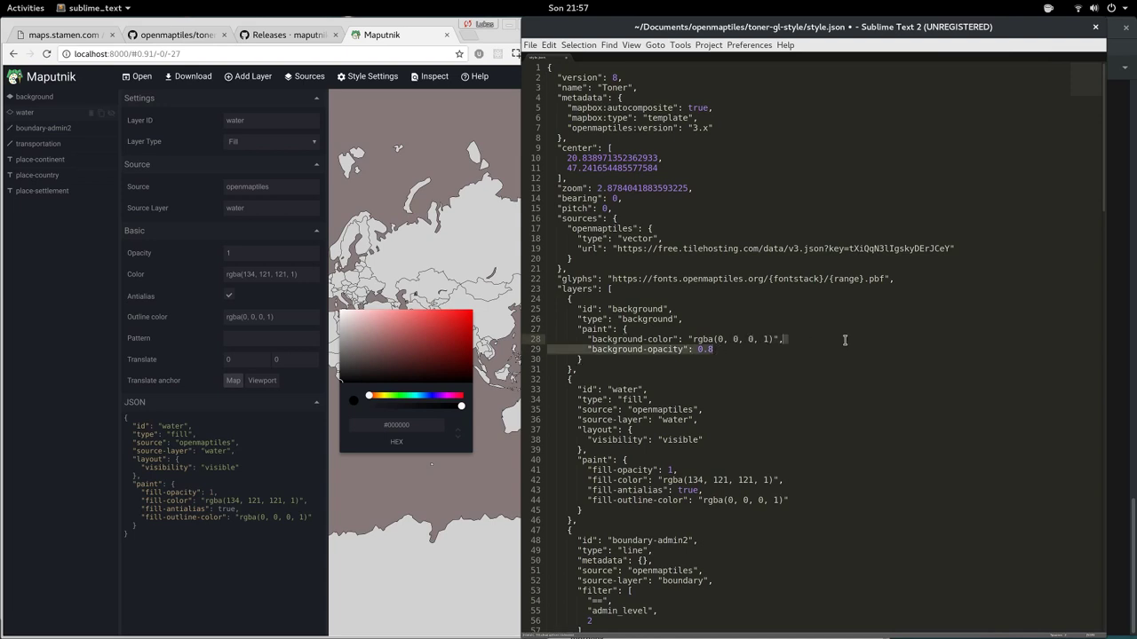
pyautogui.press('BackSpace')
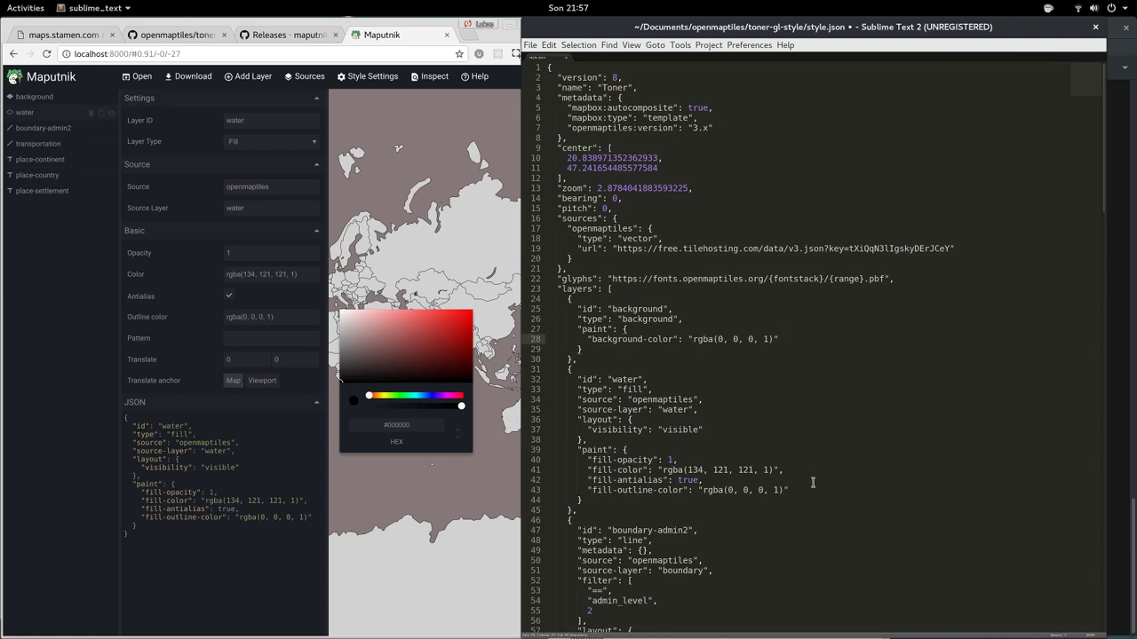
# - Delete water's fill-antialias and fill-outline-color lines and save style.json
pyautogui.moveTo(812, 482); pyautogui.dragTo(805, 470)
pyautogui.press('BackSpace')
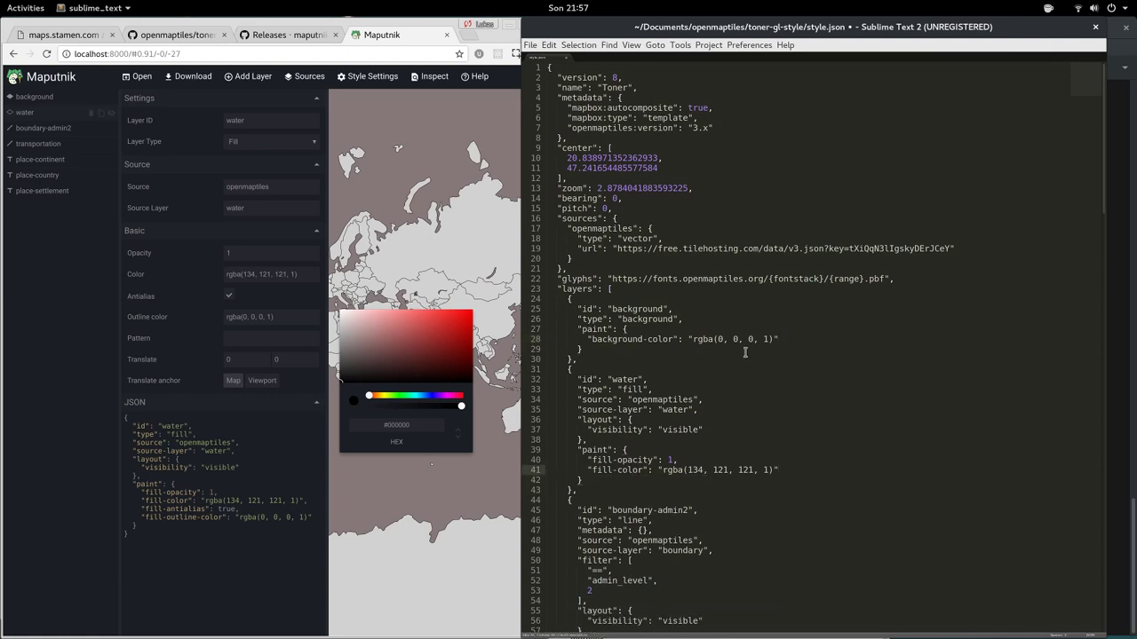
pyautogui.hotkey('ctrl', 's')
pyautogui.hotkey('alt', 'Tab')
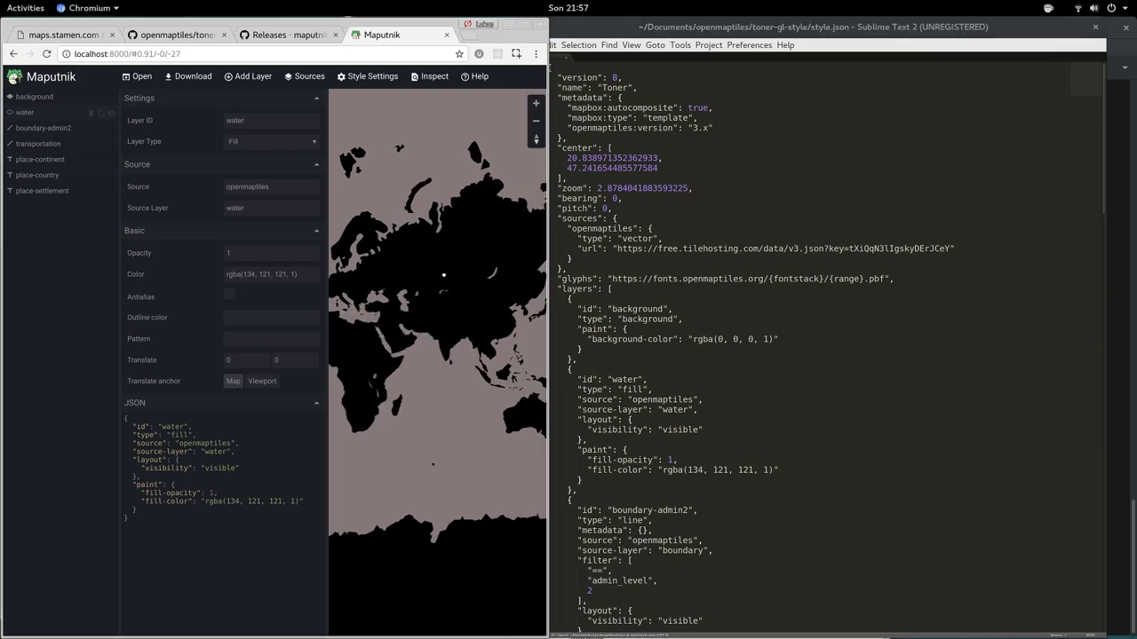
# - Reselect the water layer and switch the map to Inspect view
pyautogui.moveTo(443, 275); pyautogui.dragTo(525, 274)
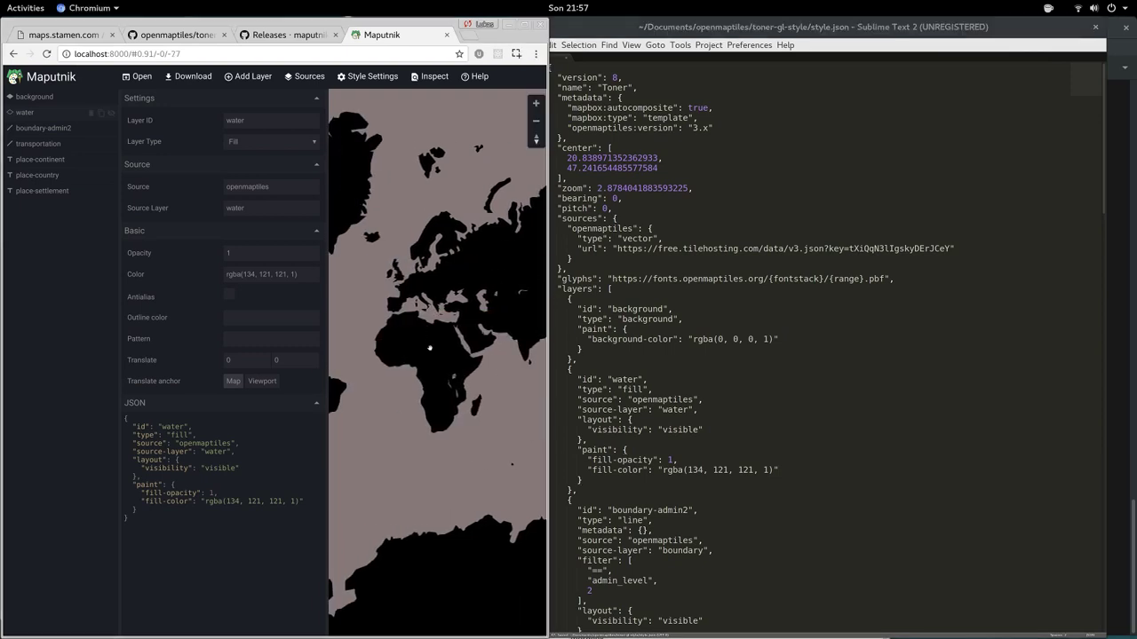
pyautogui.click(775, 299)
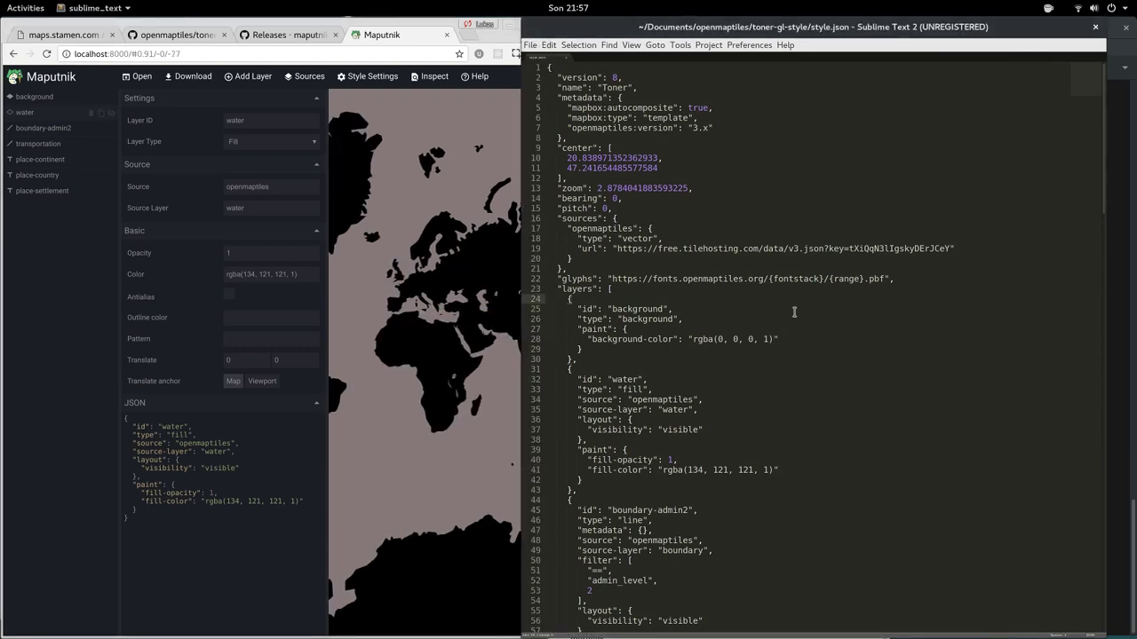
pyautogui.click(369, 269)
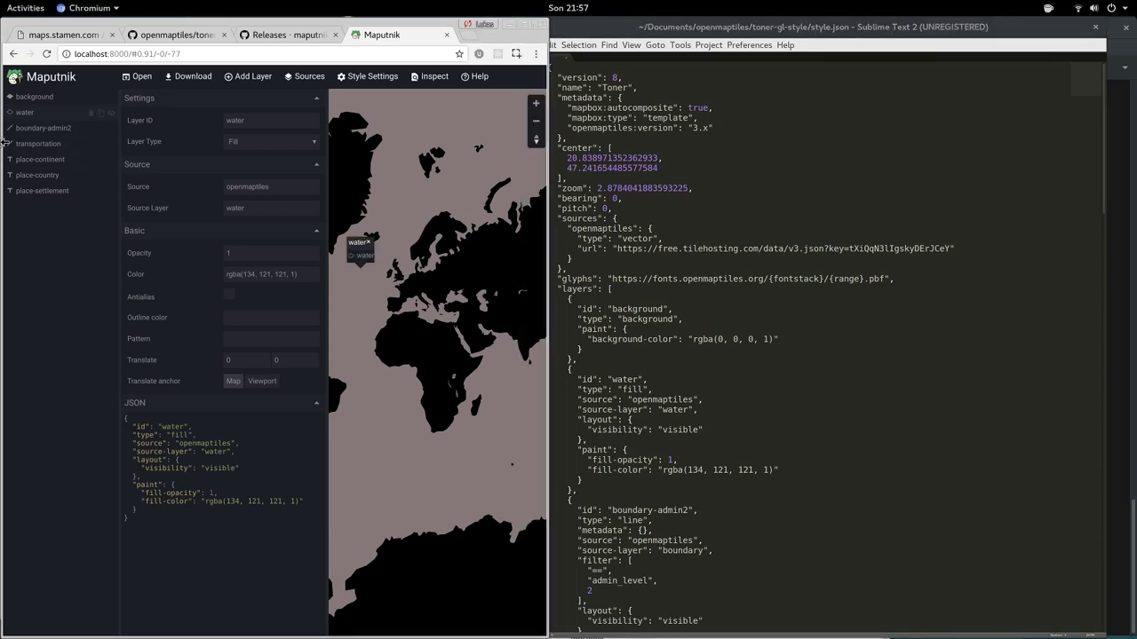
pyautogui.click(43, 143)
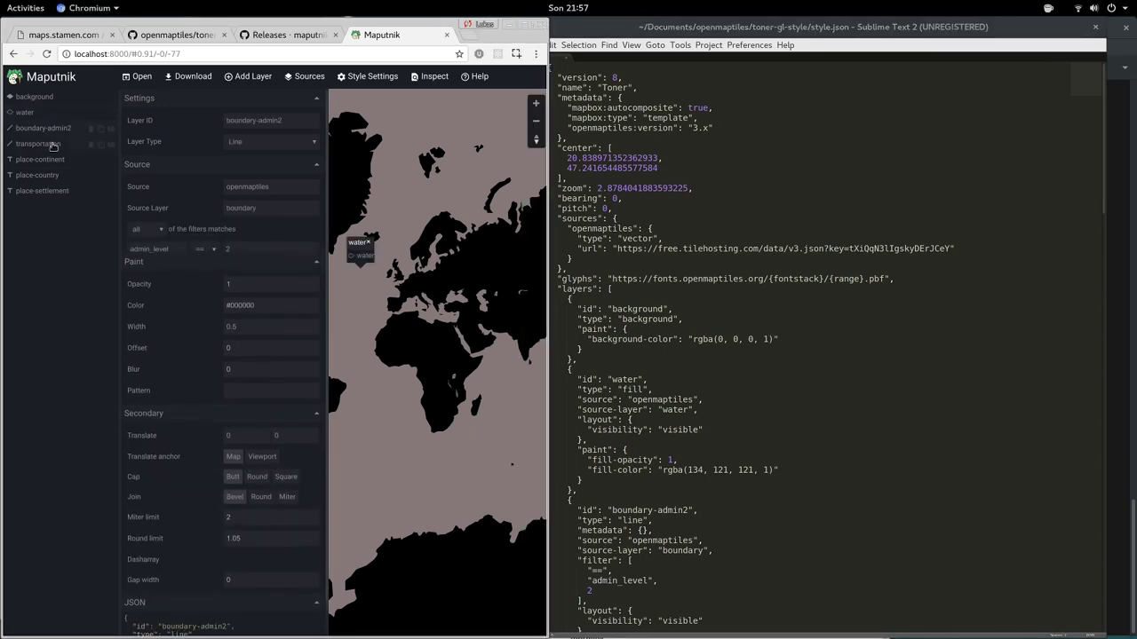
pyautogui.click(52, 116)
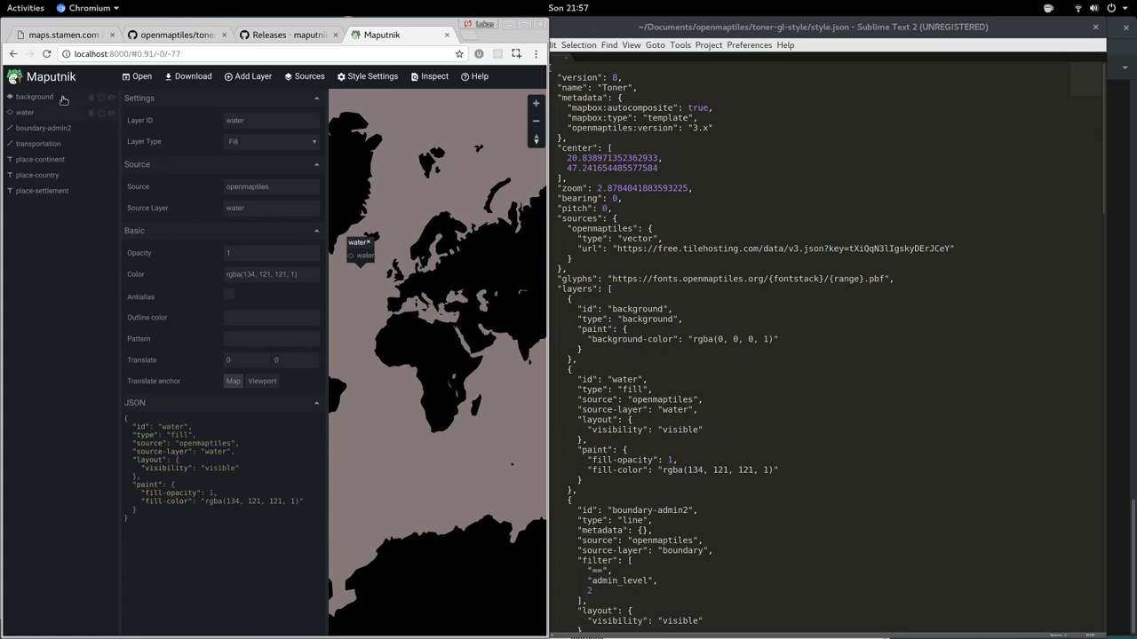
pyautogui.click(423, 79)
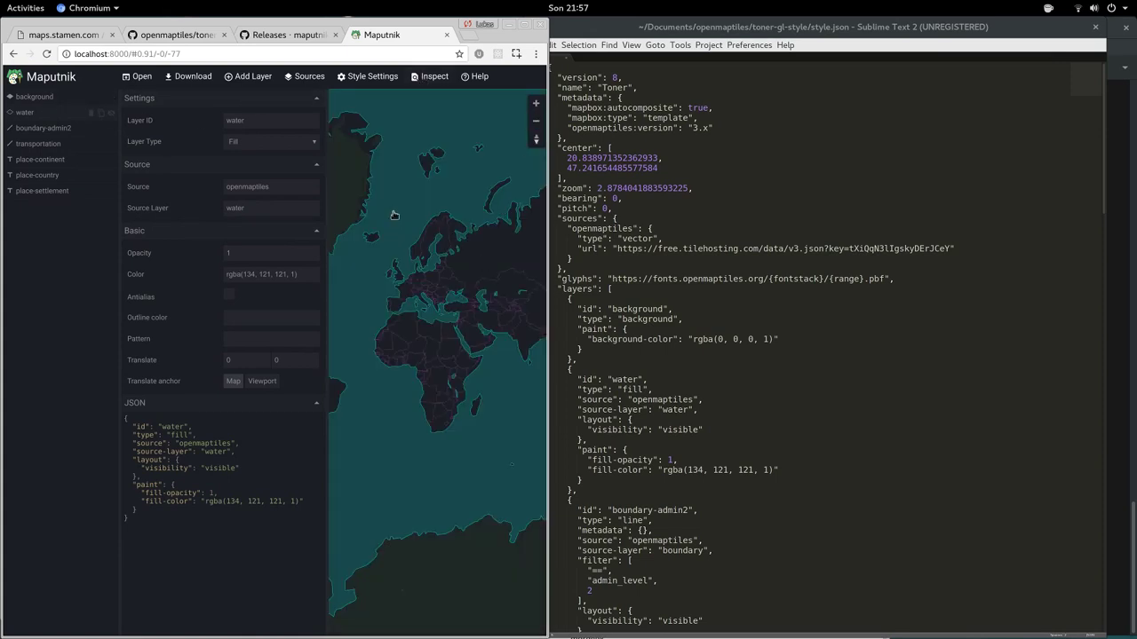
# - Set the water fill-opacity to 0.8, return to the normal map view, and check style.json
pyautogui.moveTo(407, 222); pyautogui.dragTo(476, 215)
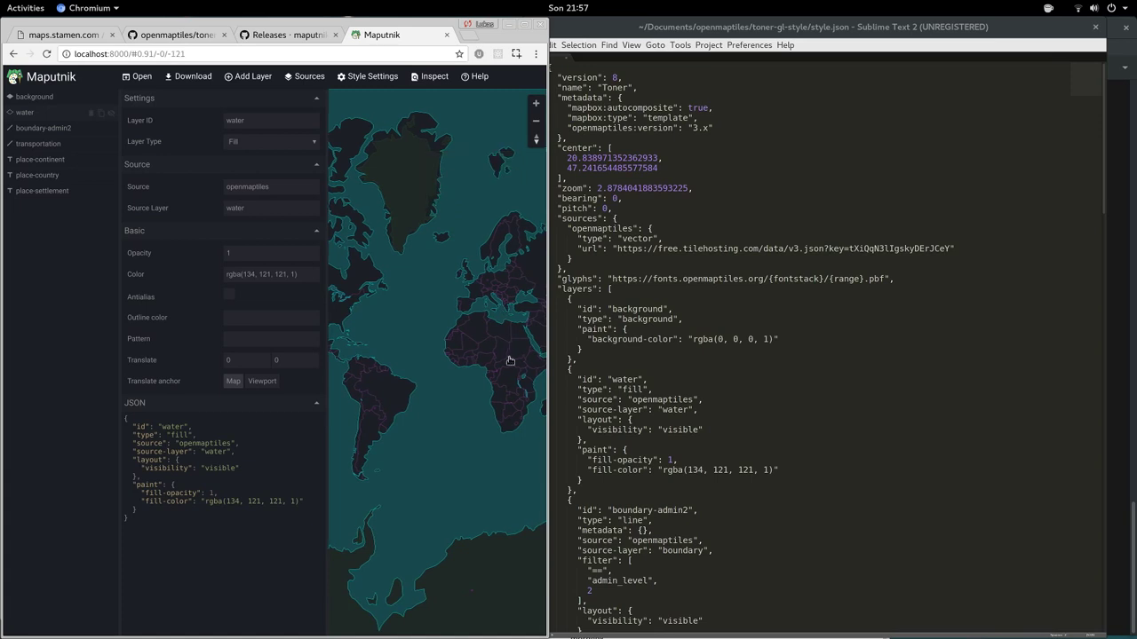
pyautogui.click(726, 314)
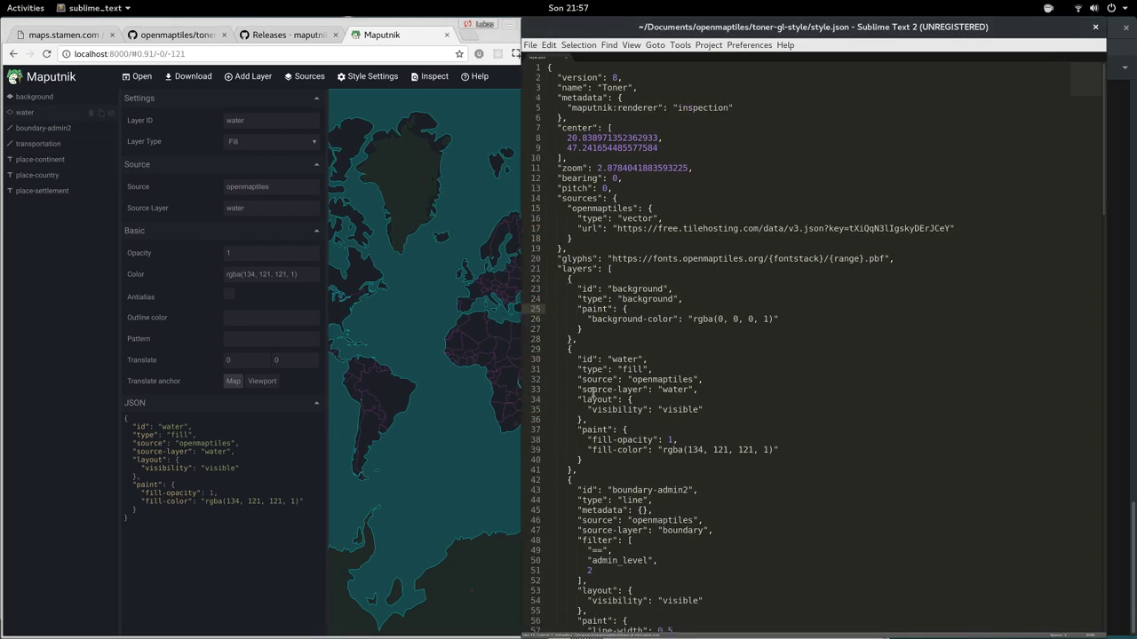
pyautogui.click(421, 432)
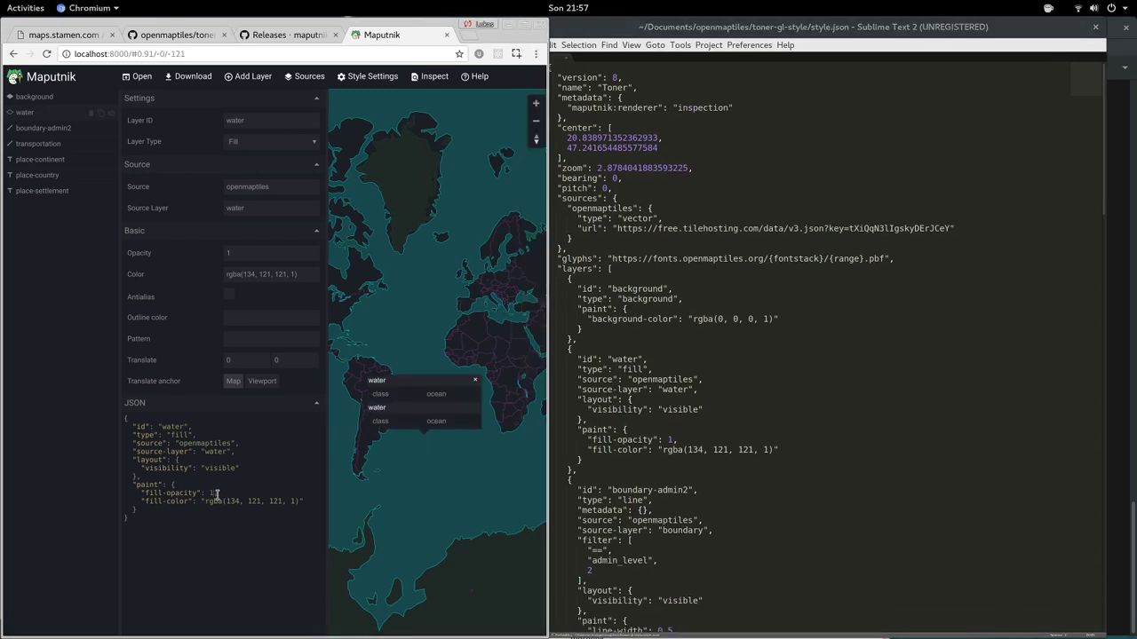
pyautogui.write('8')
pyautogui.click(433, 77)
pyautogui.click(777, 353)
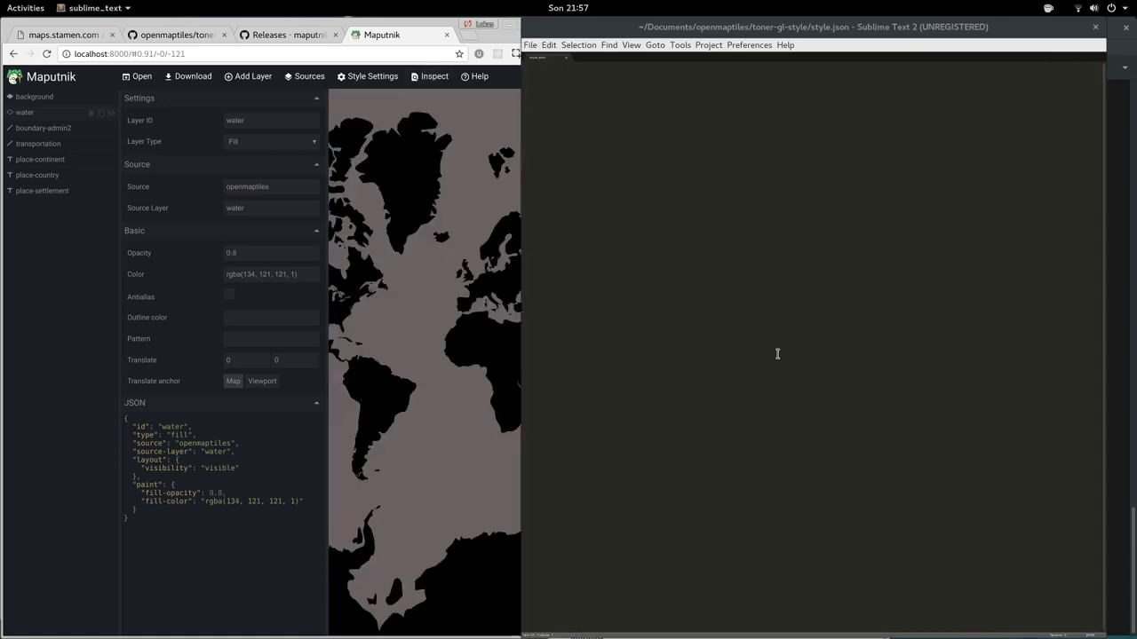
pyautogui.click(768, 383)
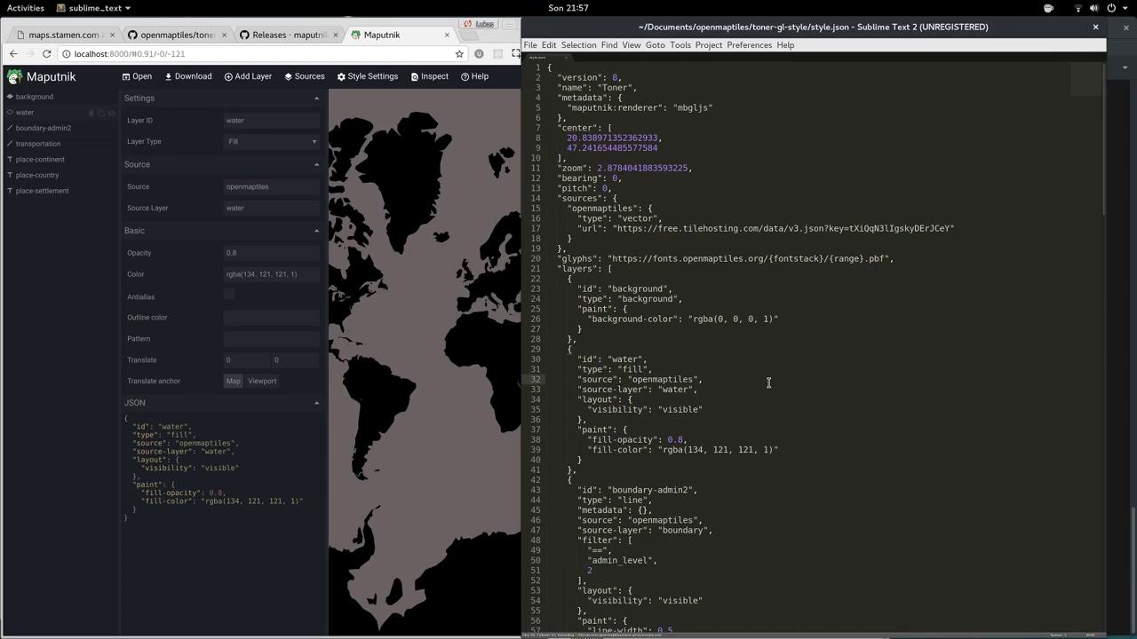
# - Run git status: style.json modified, maputnik untracked, master 2 commits ahead
pyautogui.hotkey('alt', 'Tab')
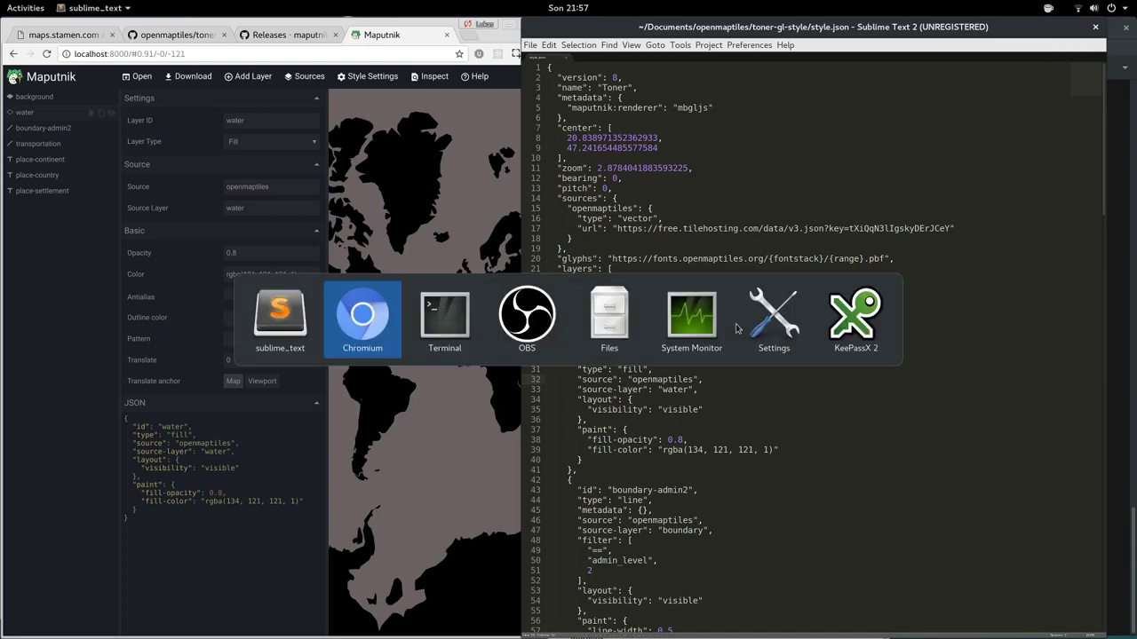
pyautogui.hotkey('alt', 'Tab')
pyautogui.click(912, 70)
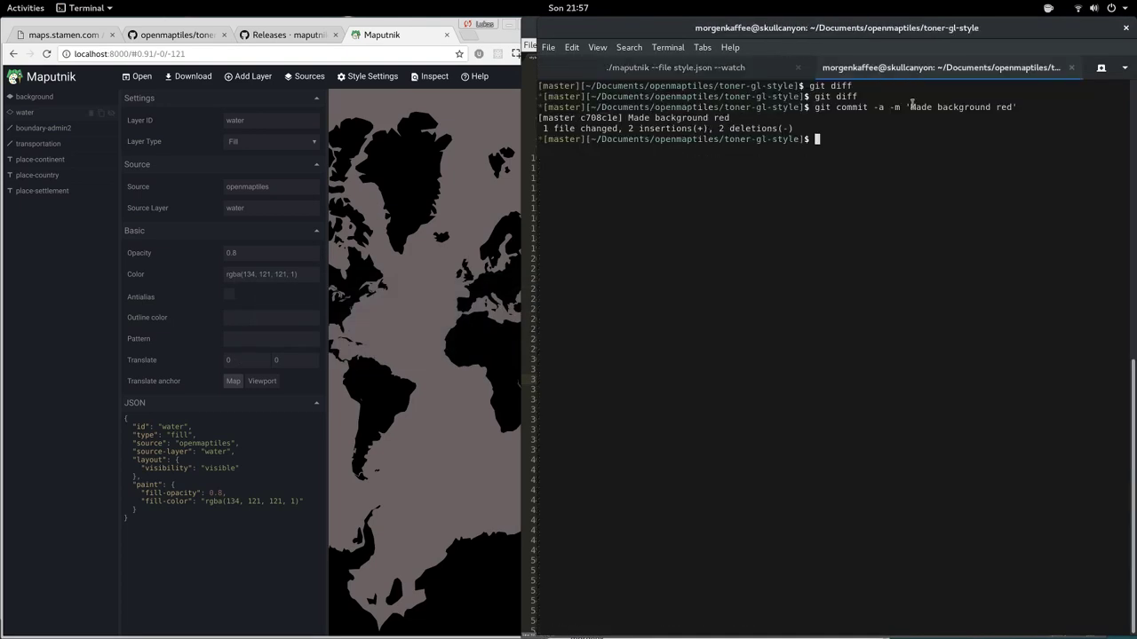
pyautogui.write('git status')
pyautogui.press('Return')
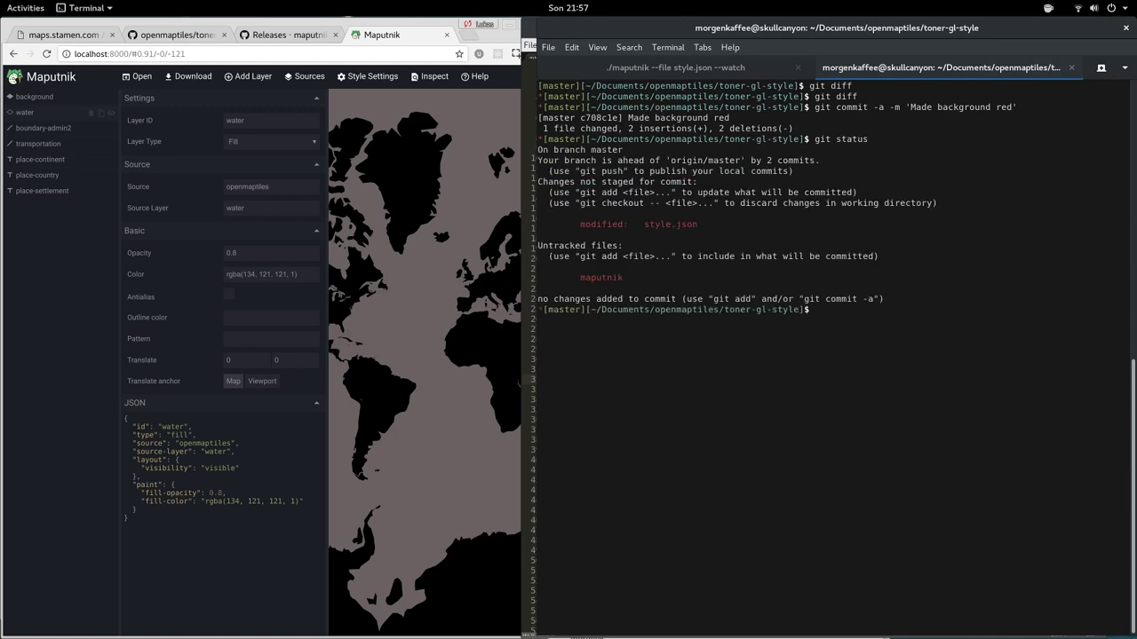
pyautogui.hotkey('alt', 'Tab')
pyautogui.hotkey('alt', 'Tab')
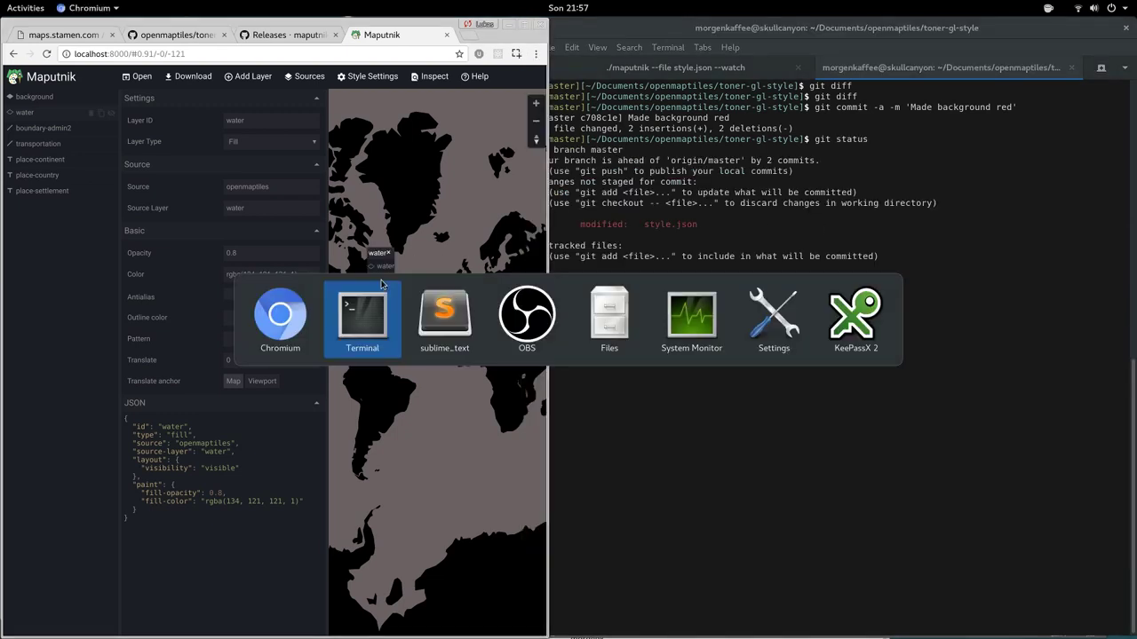
pyautogui.hotkey('alt', 'Tab')
pyautogui.hotkey('alt', 'Tab')
pyautogui.click(737, 535)
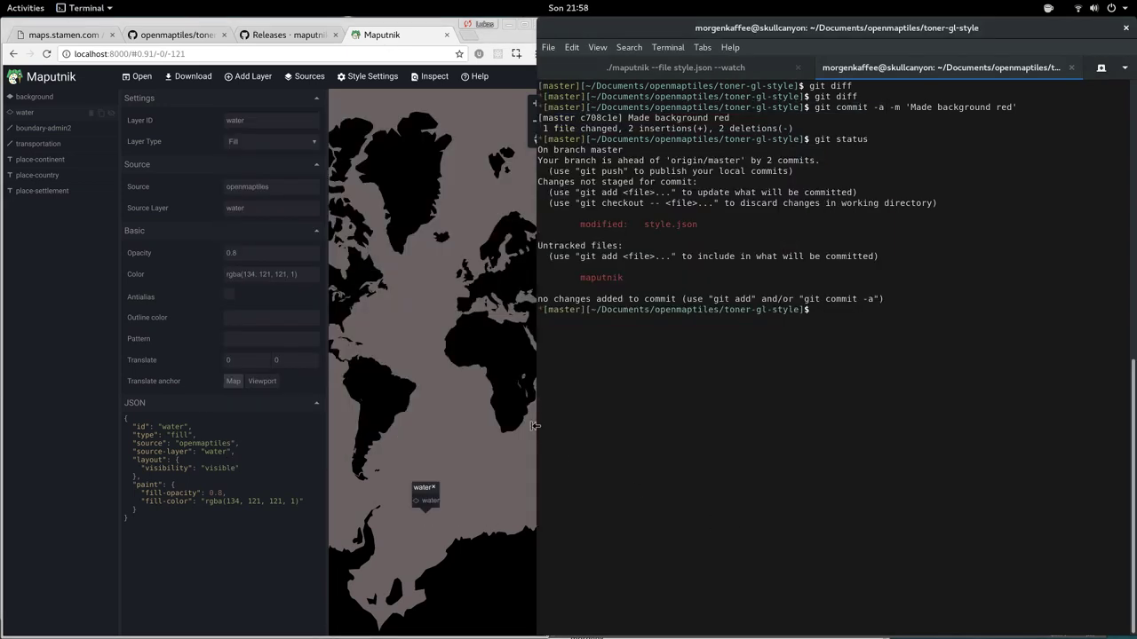
# - Bring Maputnik to the front and widen its window to show the whole world map
pyautogui.click(500, 394)
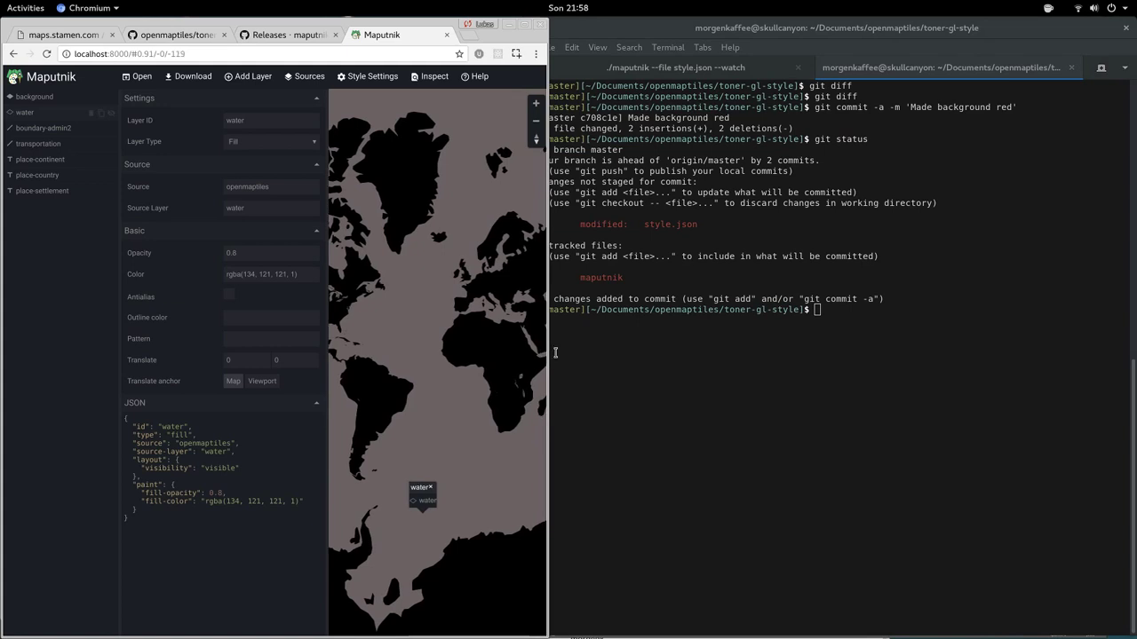
pyautogui.moveTo(538, 355); pyautogui.dragTo(712, 350)
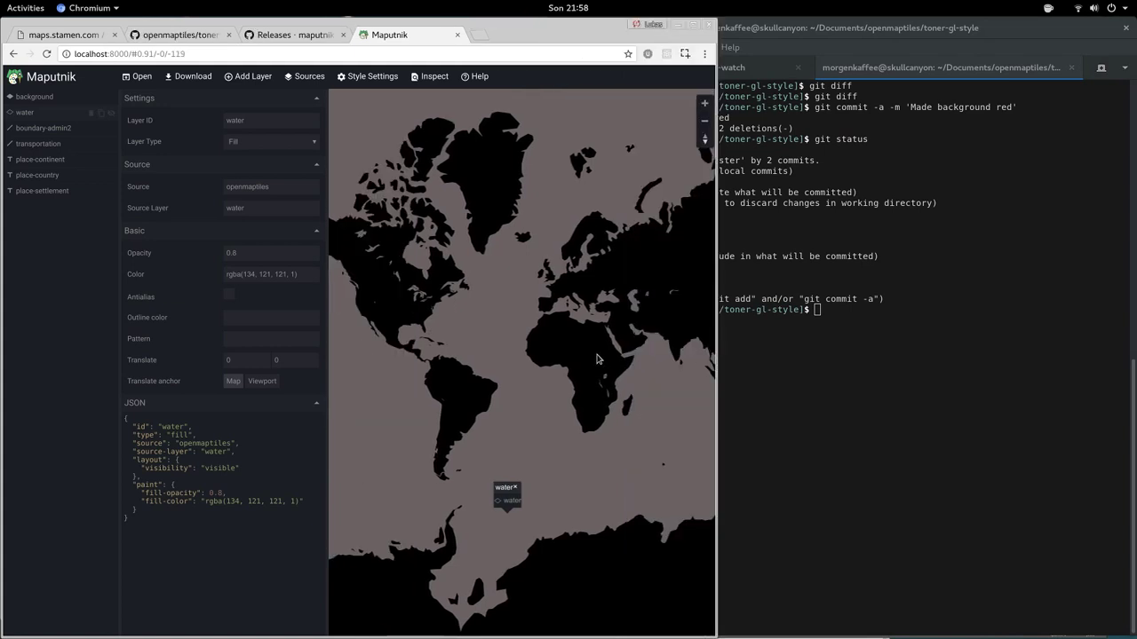